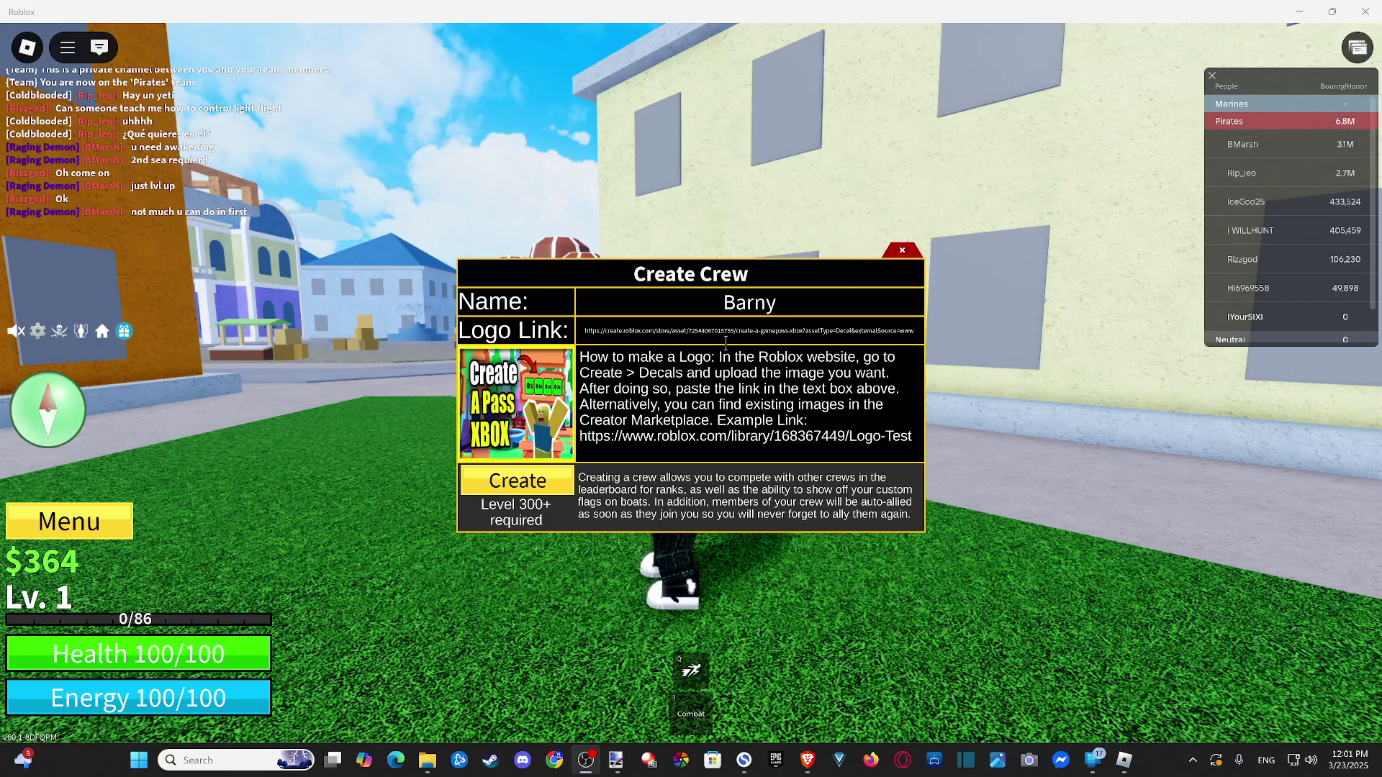
- Dismiss the Create Crew dialog and walk the character around with WASD
{"action": "left_click", "coordinate": [905, 254]}
{"action": "key", "text": "d"}
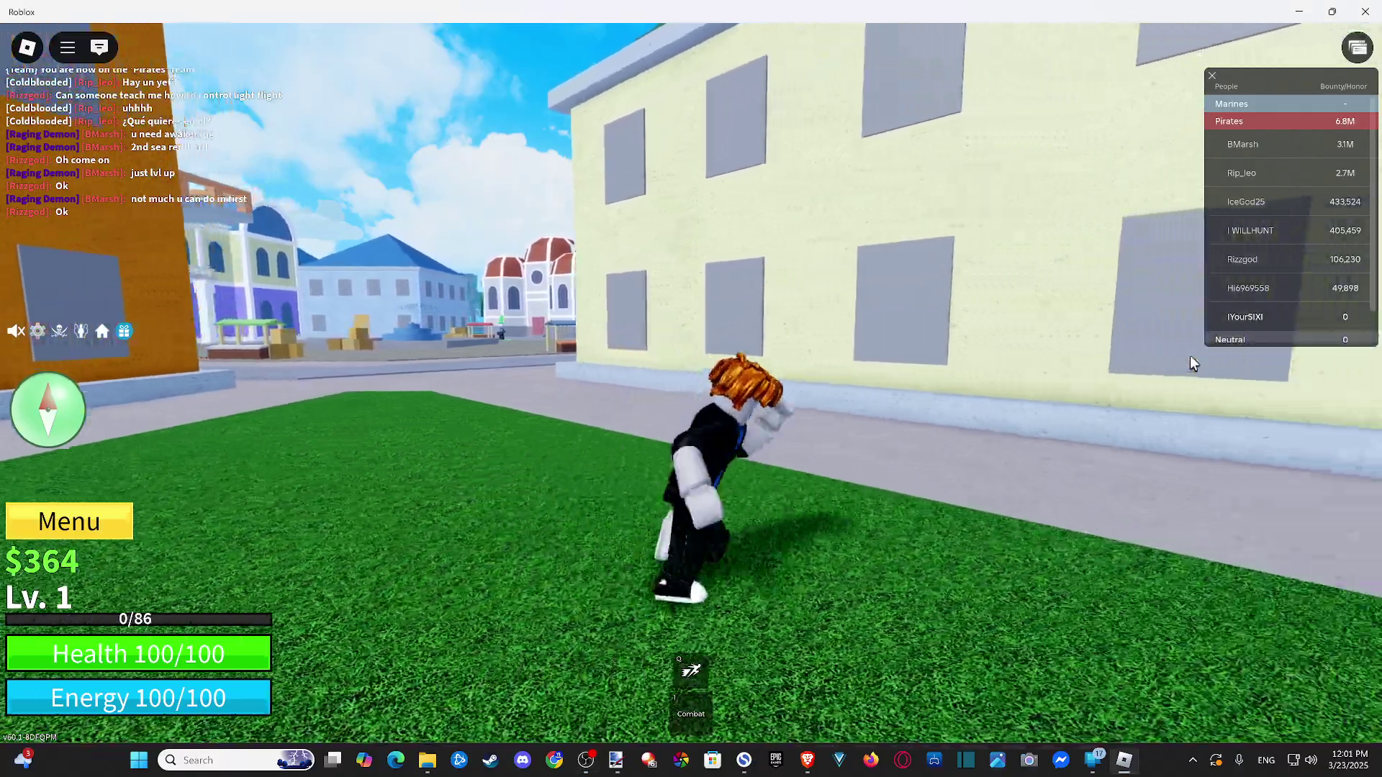
{"action": "key", "text": "s"}
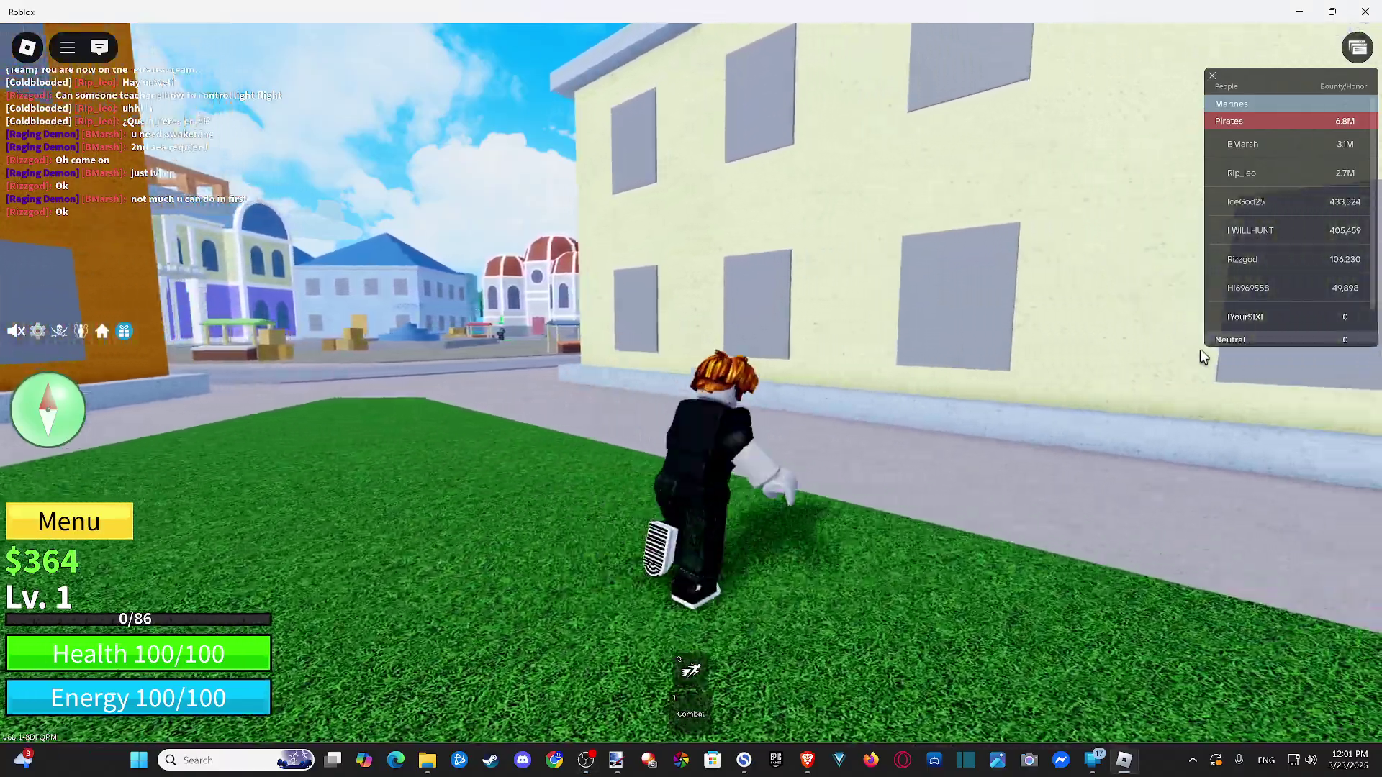
{"action": "key", "text": "s"}
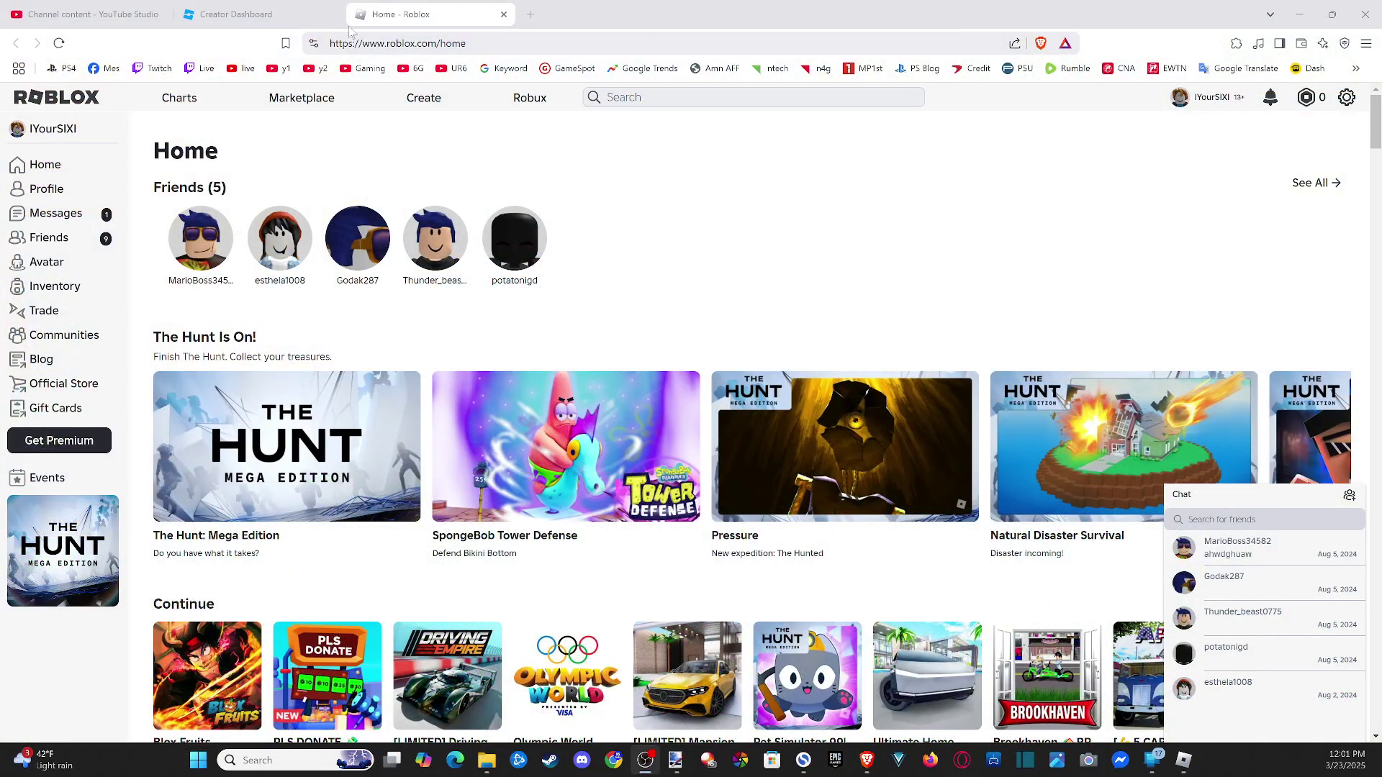
- Go to the Roblox creator site and show Development Items under your Creations
{"action": "key", "text": "ctrl+l"}
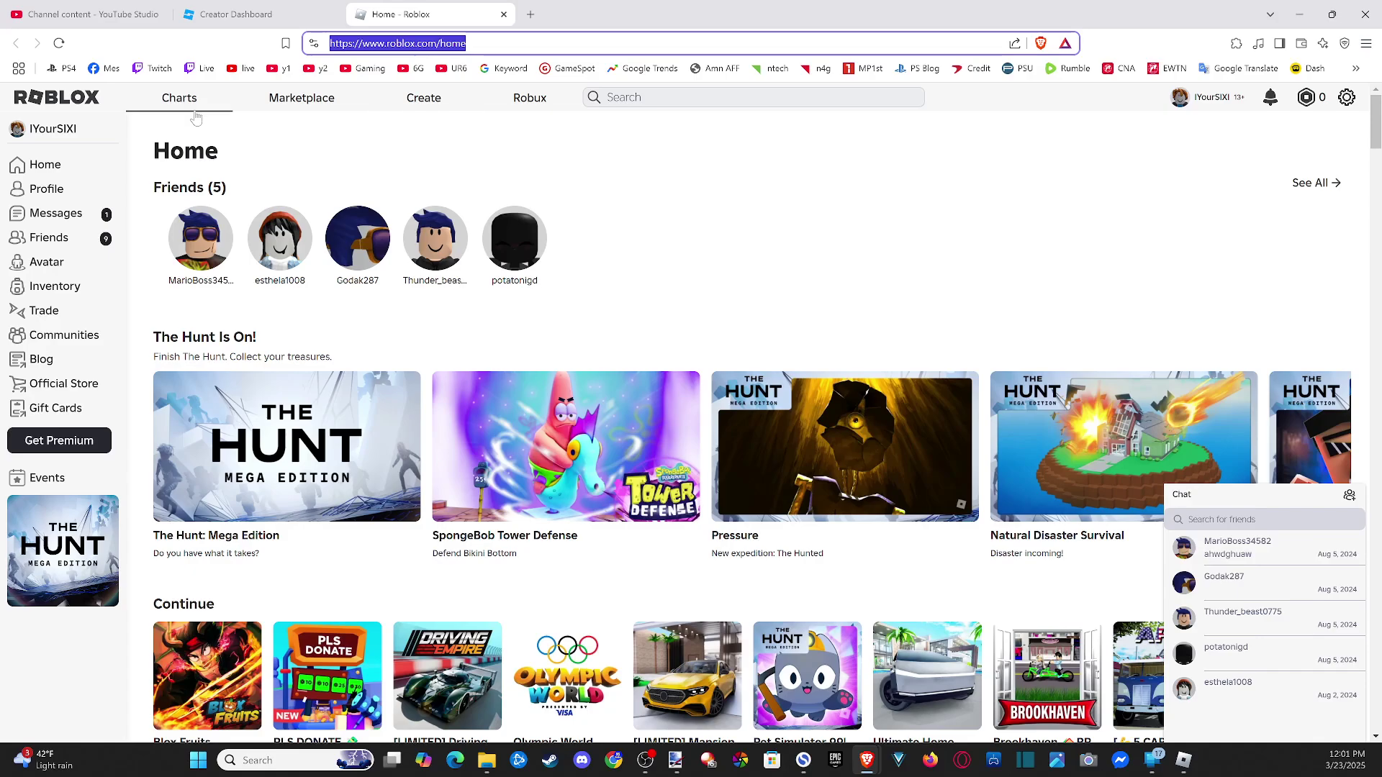
{"action": "left_click", "coordinate": [423, 97]}
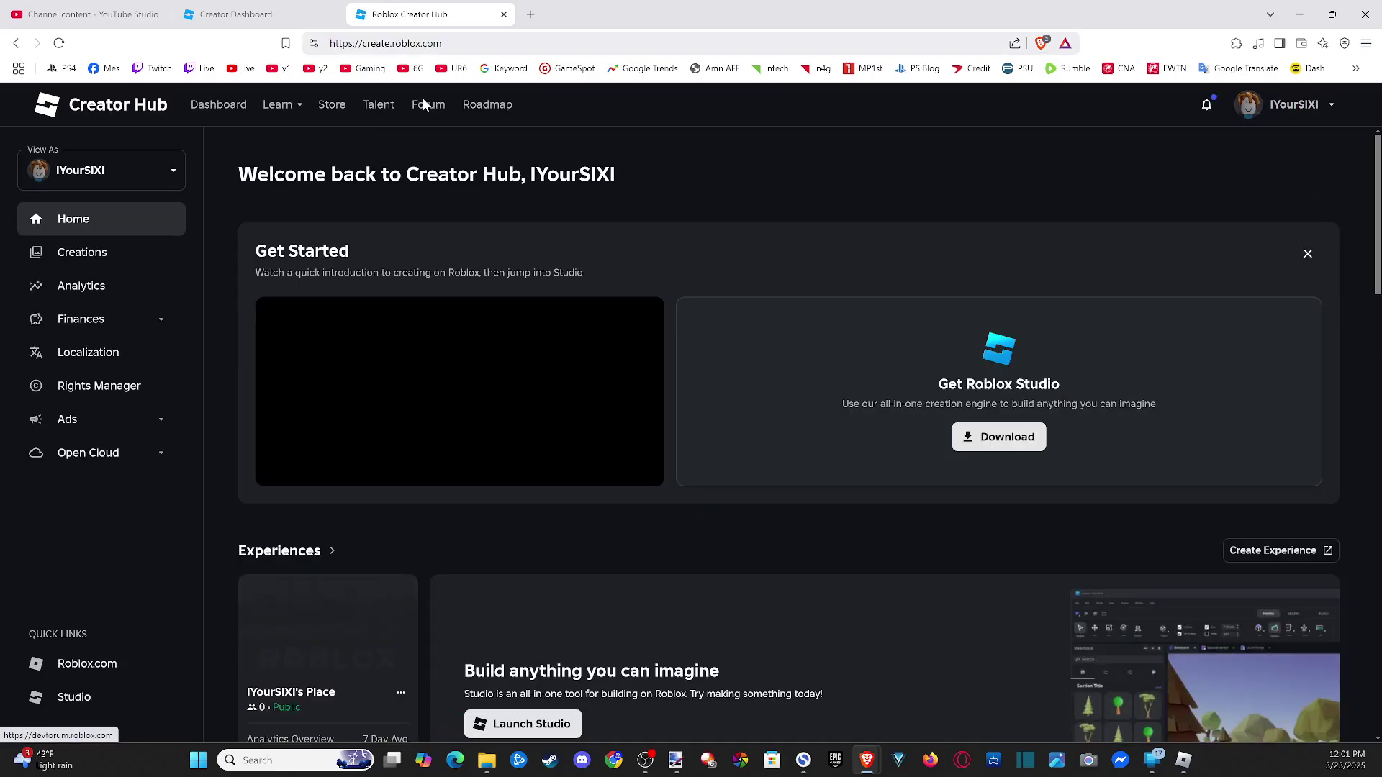
{"action": "left_click", "coordinate": [82, 252]}
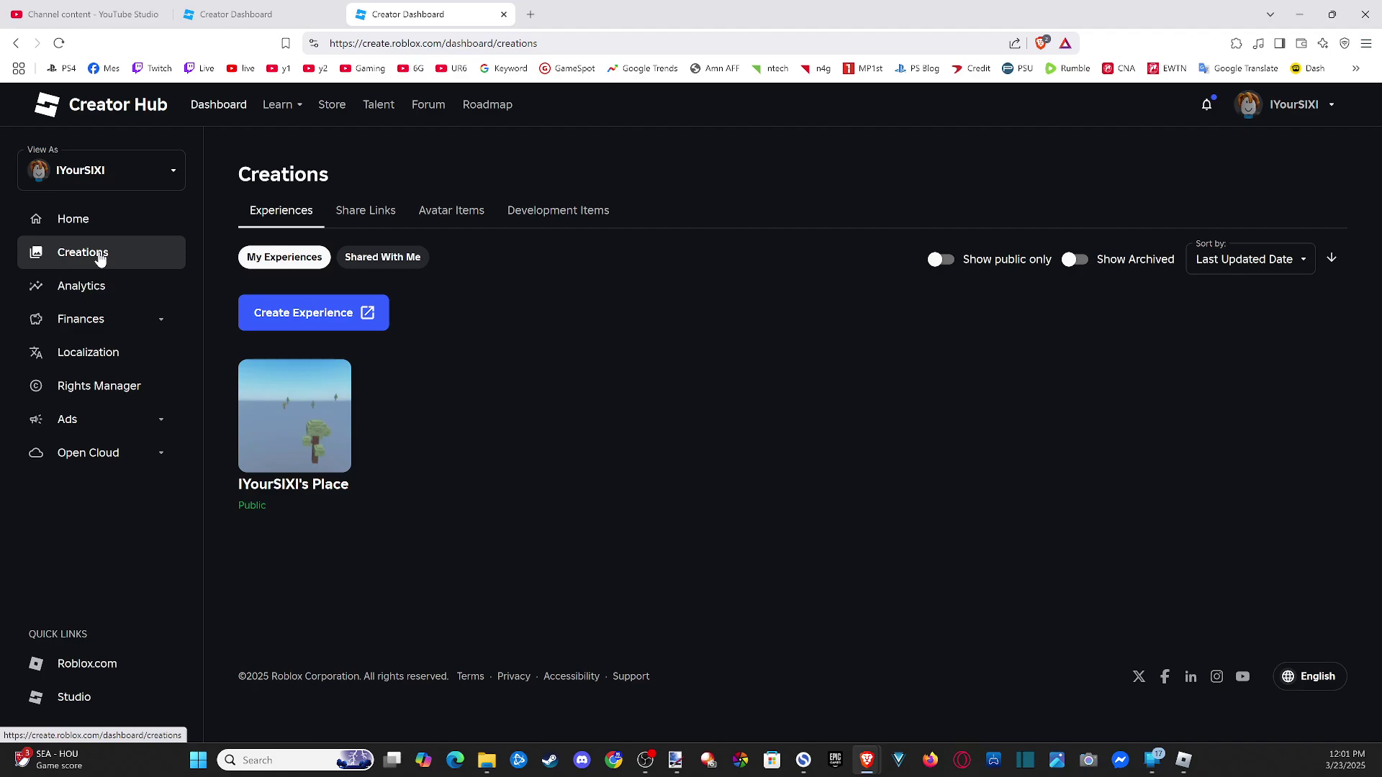
{"action": "left_click", "coordinate": [569, 218]}
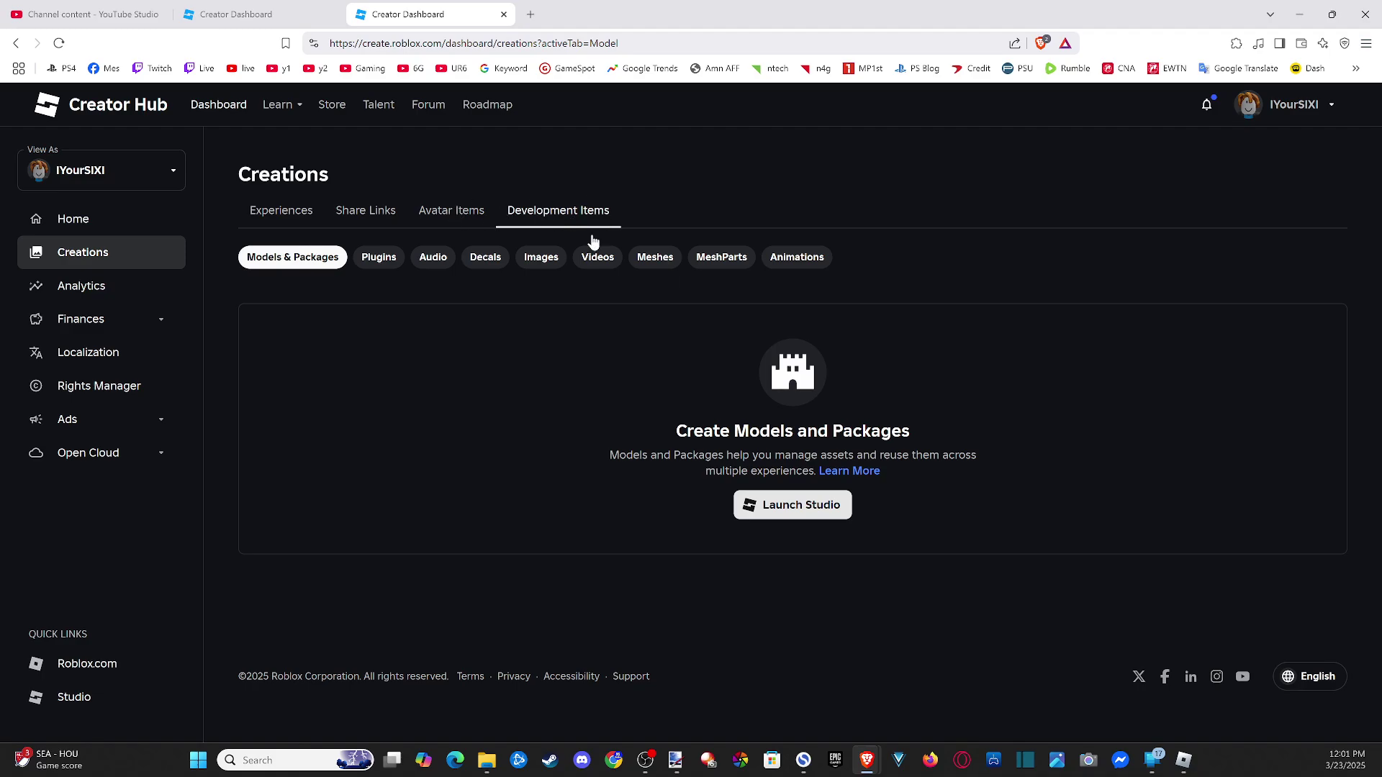
- Start a new decal upload from the Decals list, choosing the 'fix no sound ps5' image
{"action": "left_click", "coordinate": [478, 265]}
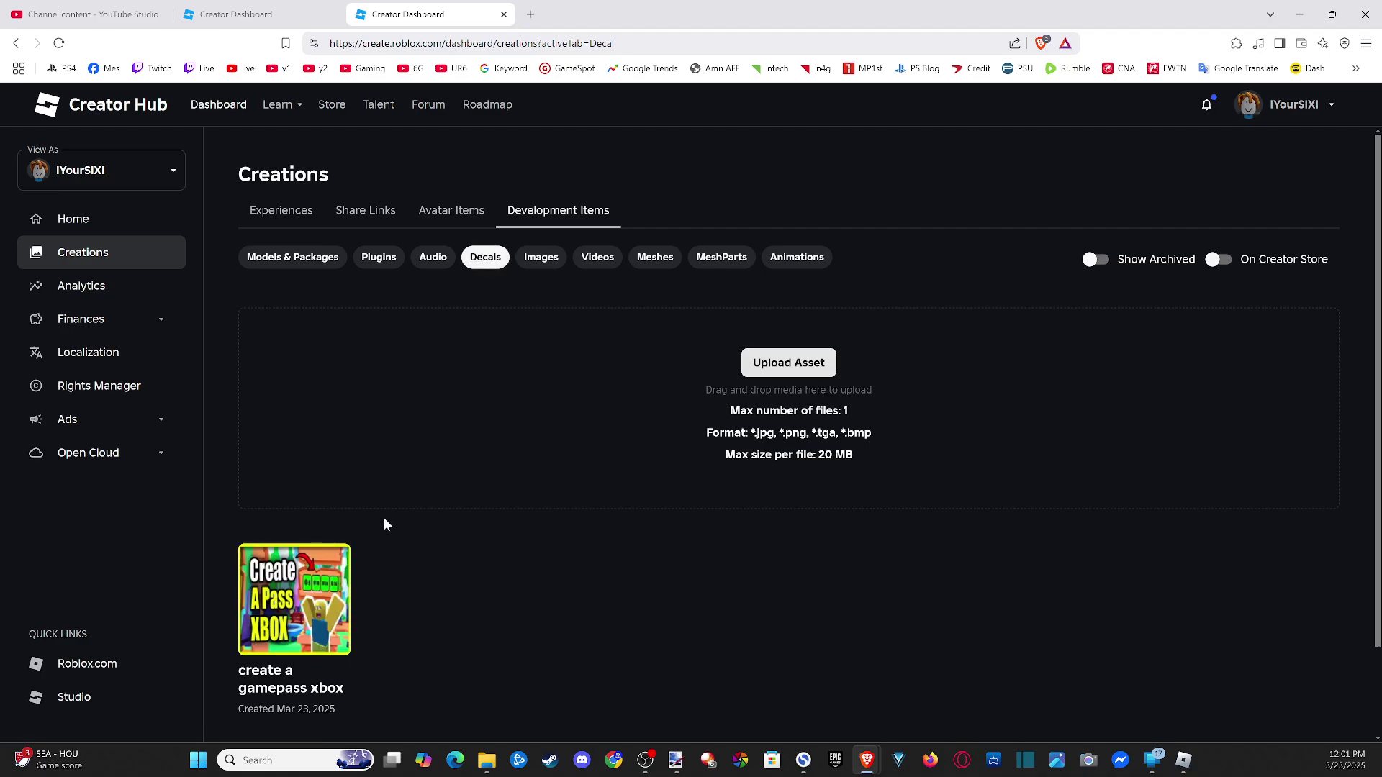
{"action": "scroll", "coordinate": [388, 526], "scroll_direction": "down", "scroll_amount": 1}
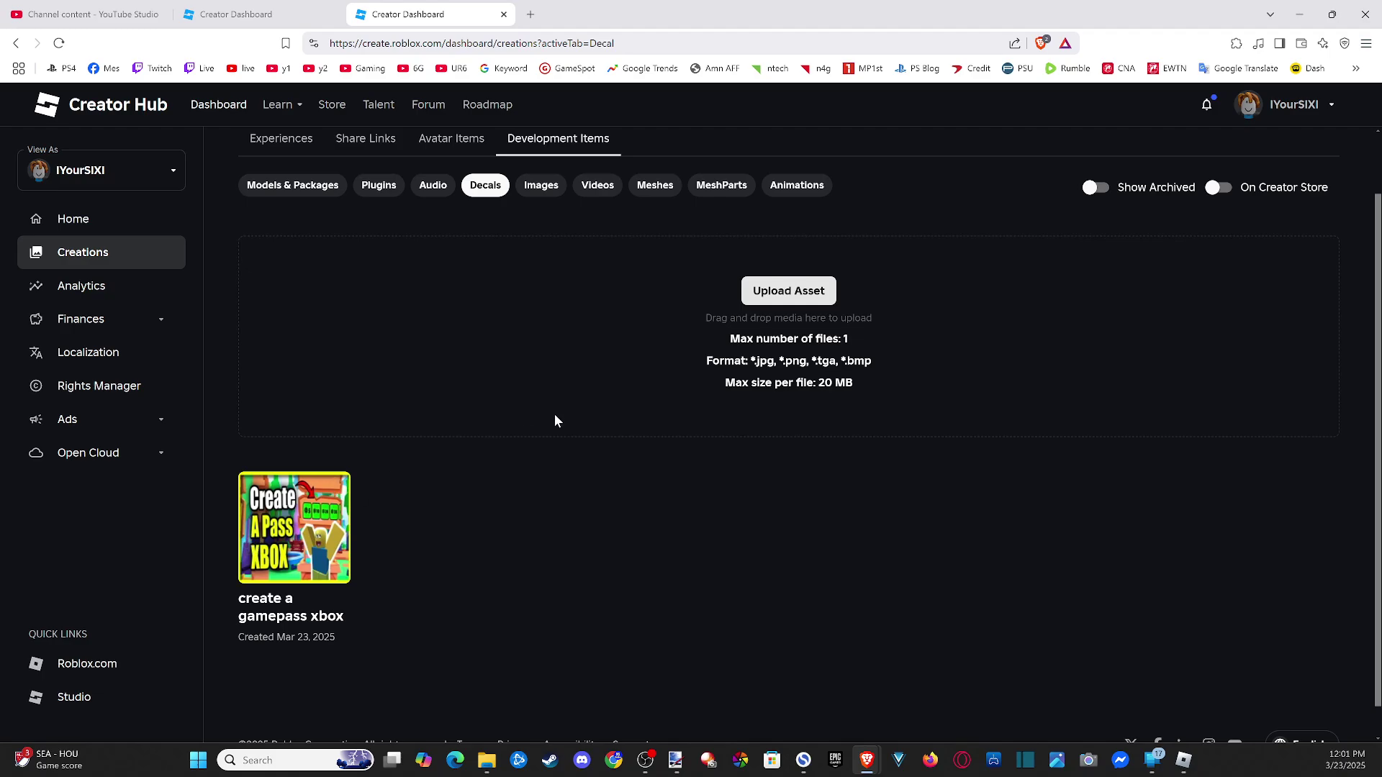
{"action": "left_click", "coordinate": [802, 300]}
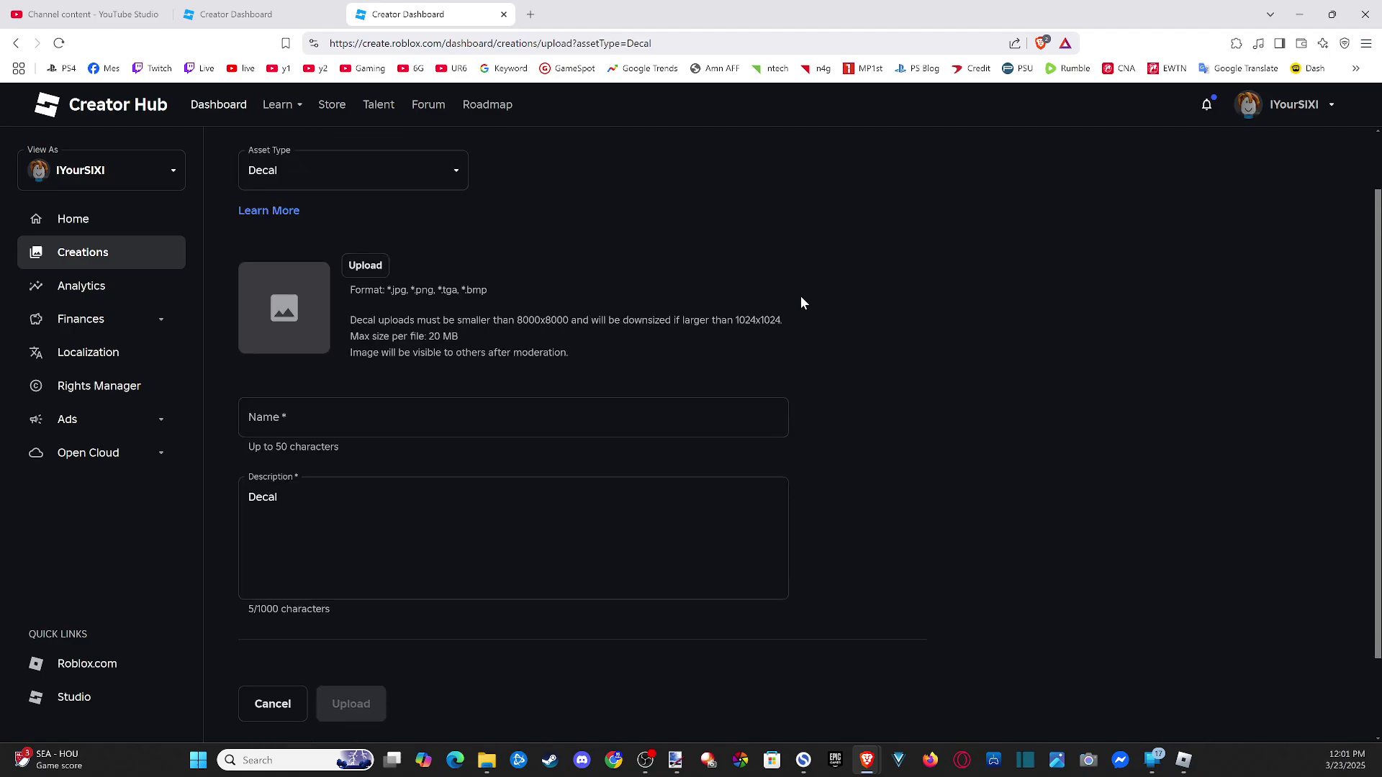
{"action": "left_click", "coordinate": [365, 264]}
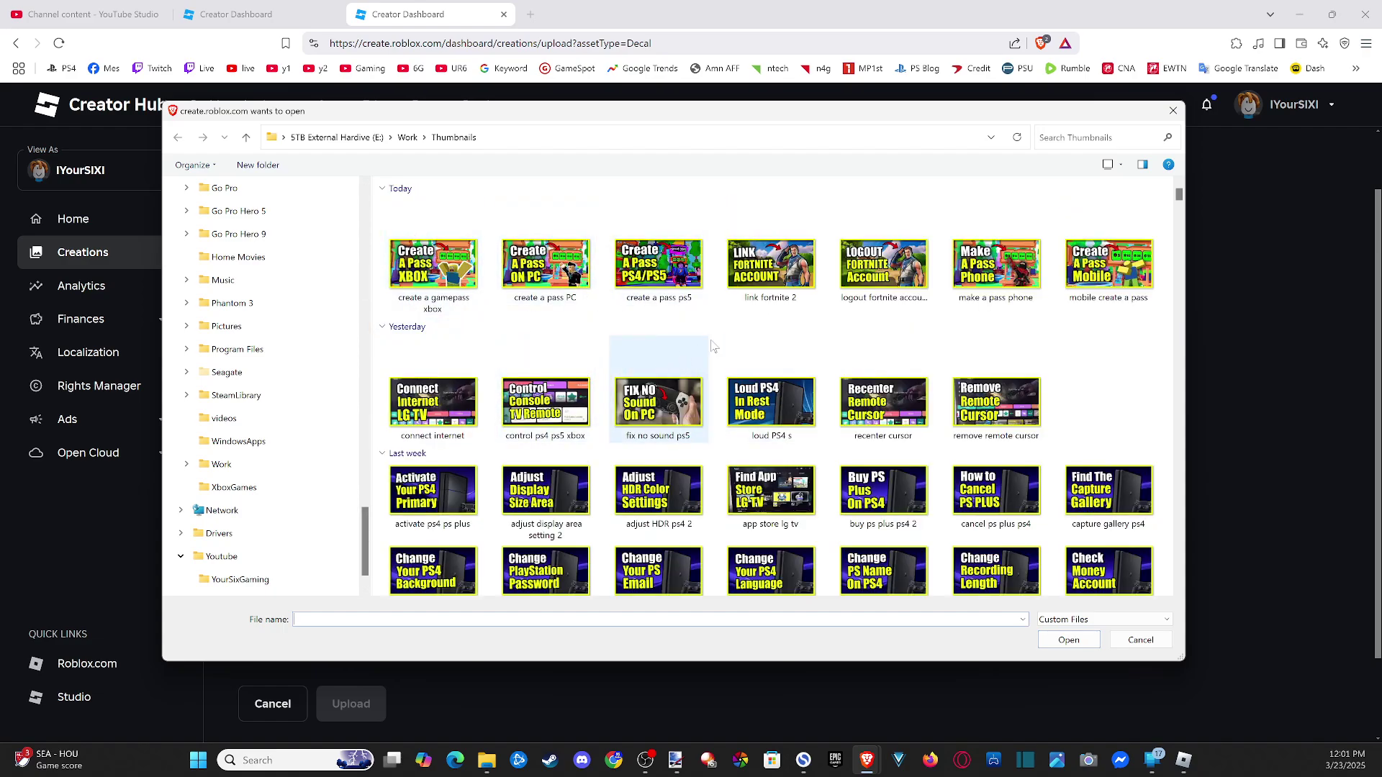
{"action": "left_click", "coordinate": [658, 399]}
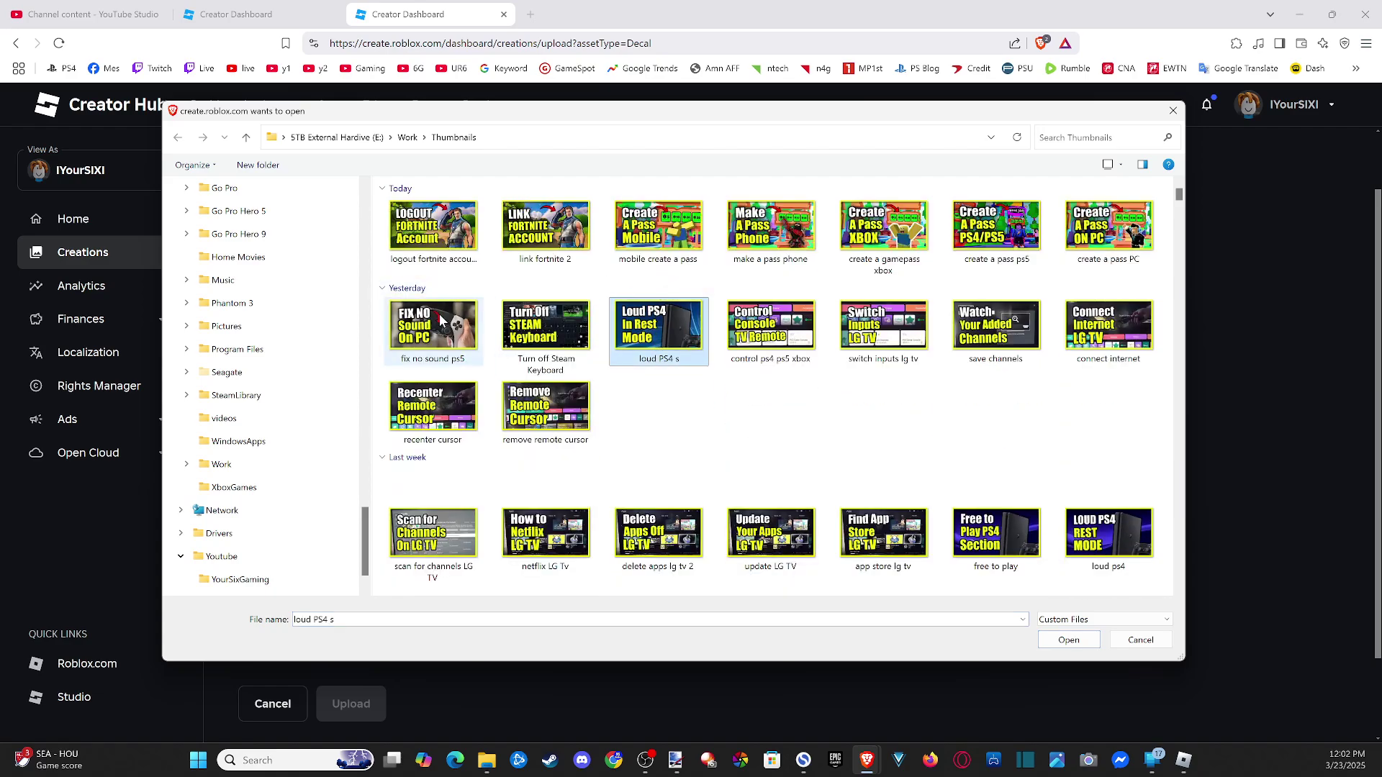
{"action": "double_click", "coordinate": [432, 325]}
- Rename the decal to 'Crew logo' and upload it
{"action": "left_click", "coordinate": [433, 447]}
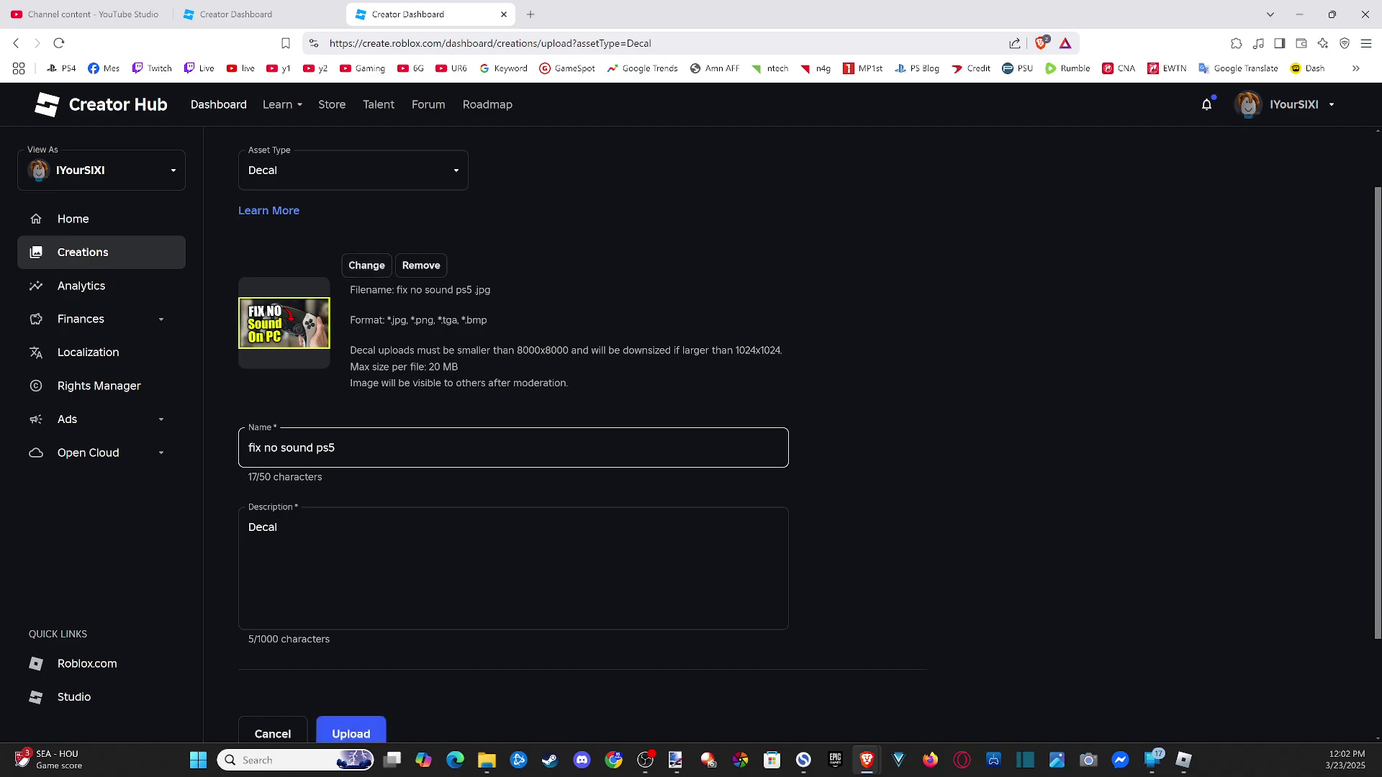
{"action": "left_click_drag", "start_coordinate": [357, 448], "coordinate": [233, 458]}
{"action": "type", "text": "C"}
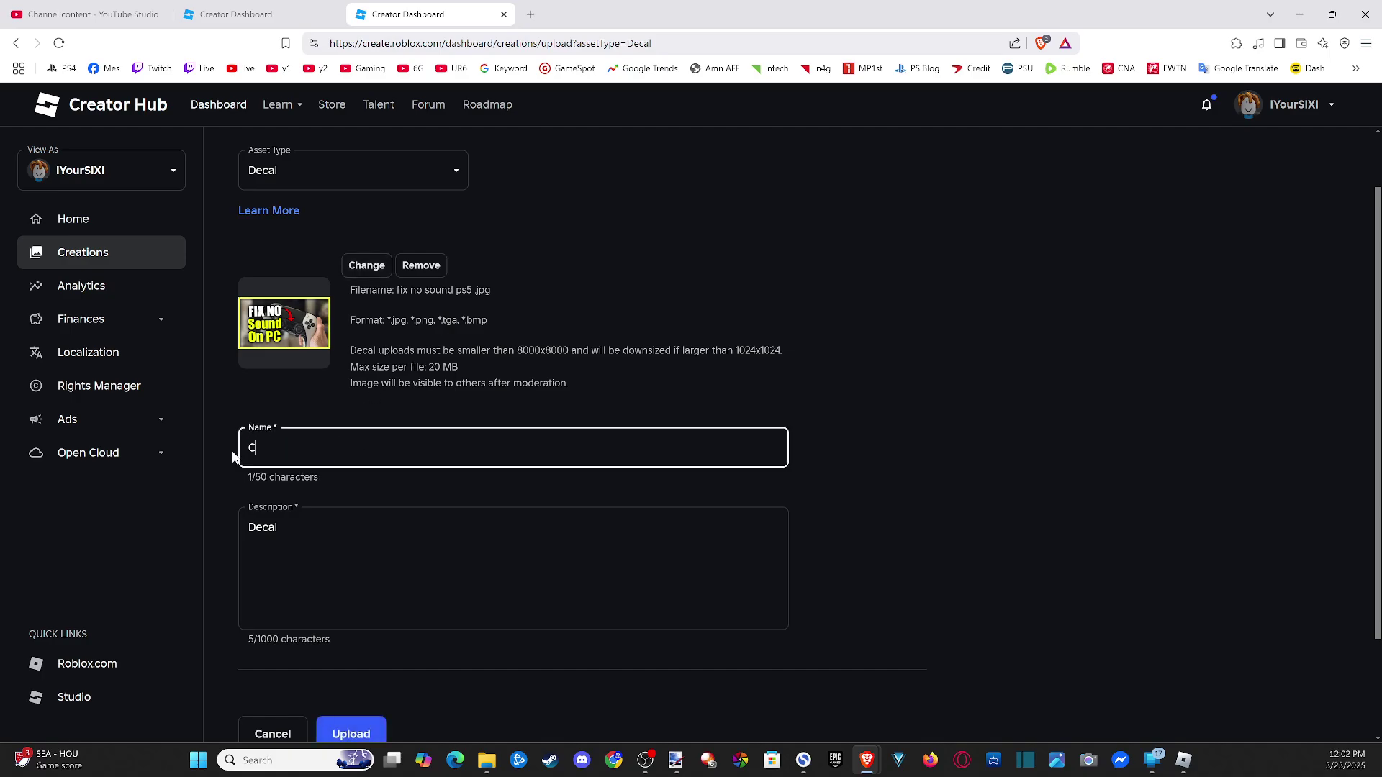
{"action": "type", "text": "rew logo"}
{"action": "scroll", "coordinate": [431, 486], "scroll_direction": "down", "scroll_amount": 1}
{"action": "left_click", "coordinate": [375, 670]}
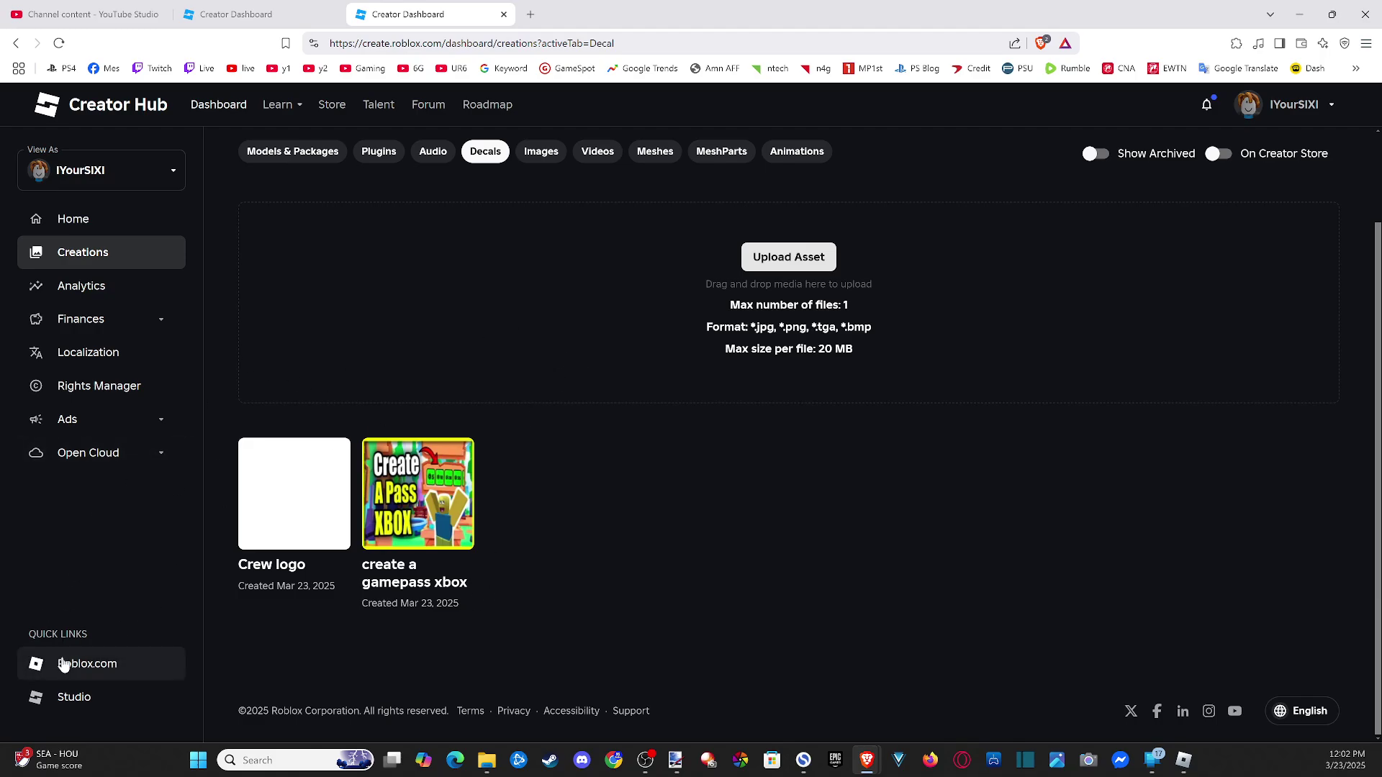
- Show the Decals category of your Roblox inventory on the main site
{"action": "left_click", "coordinate": [102, 673]}
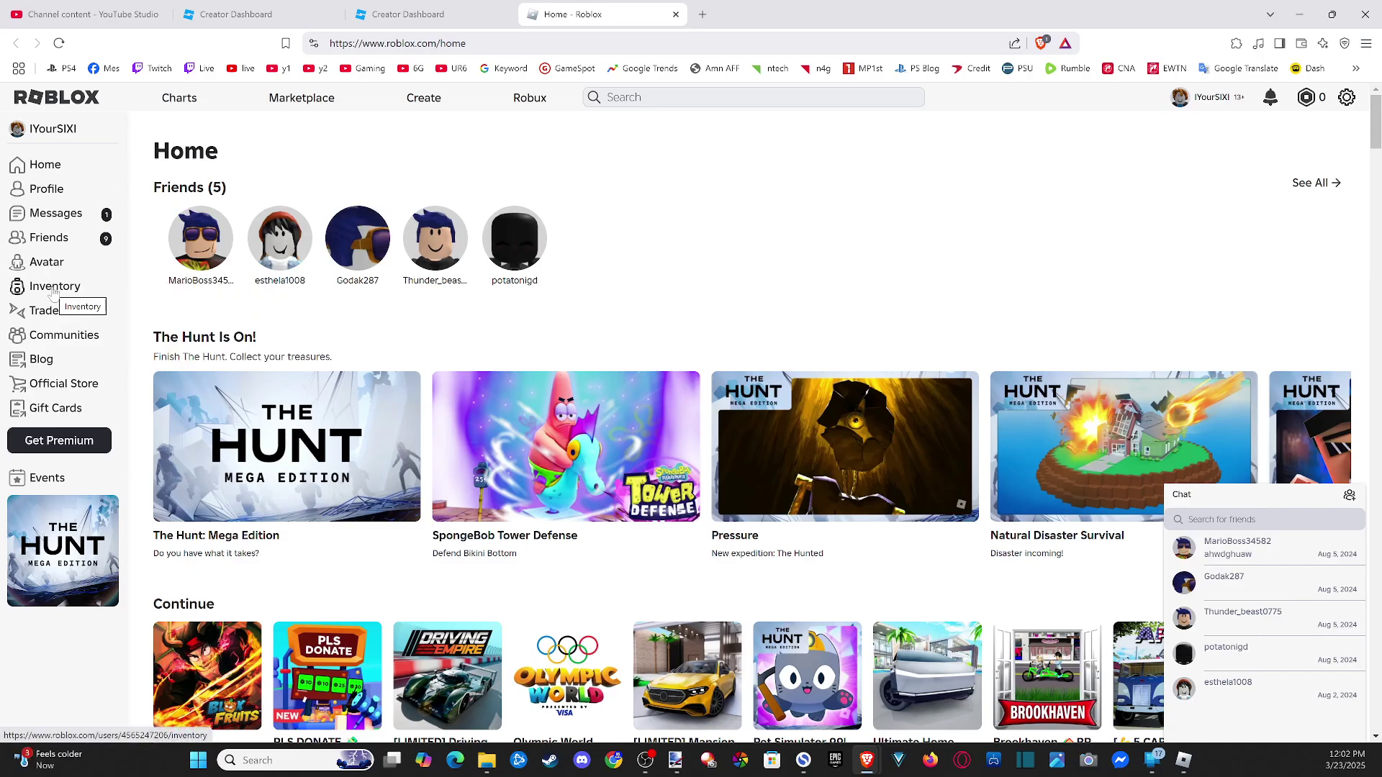
{"action": "left_click", "coordinate": [55, 286]}
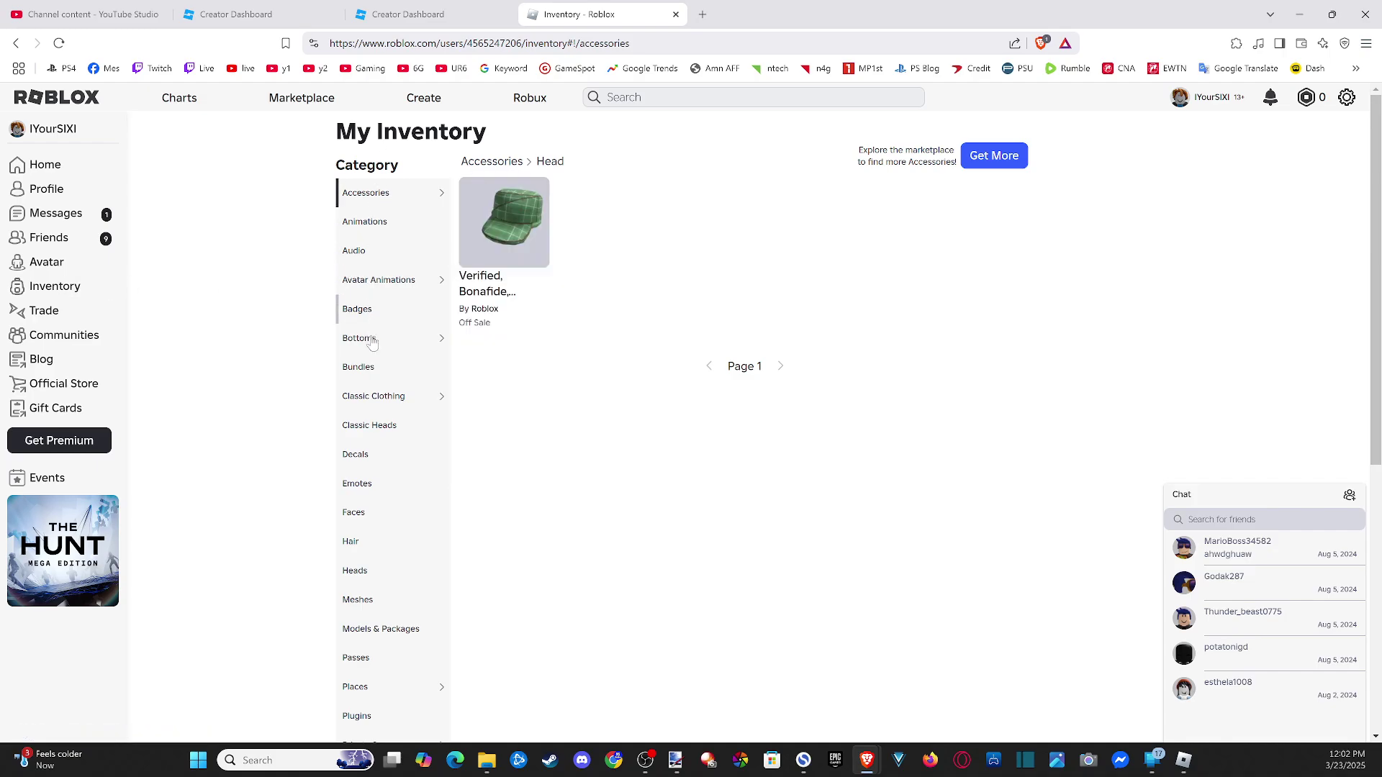
{"action": "left_click", "coordinate": [355, 454]}
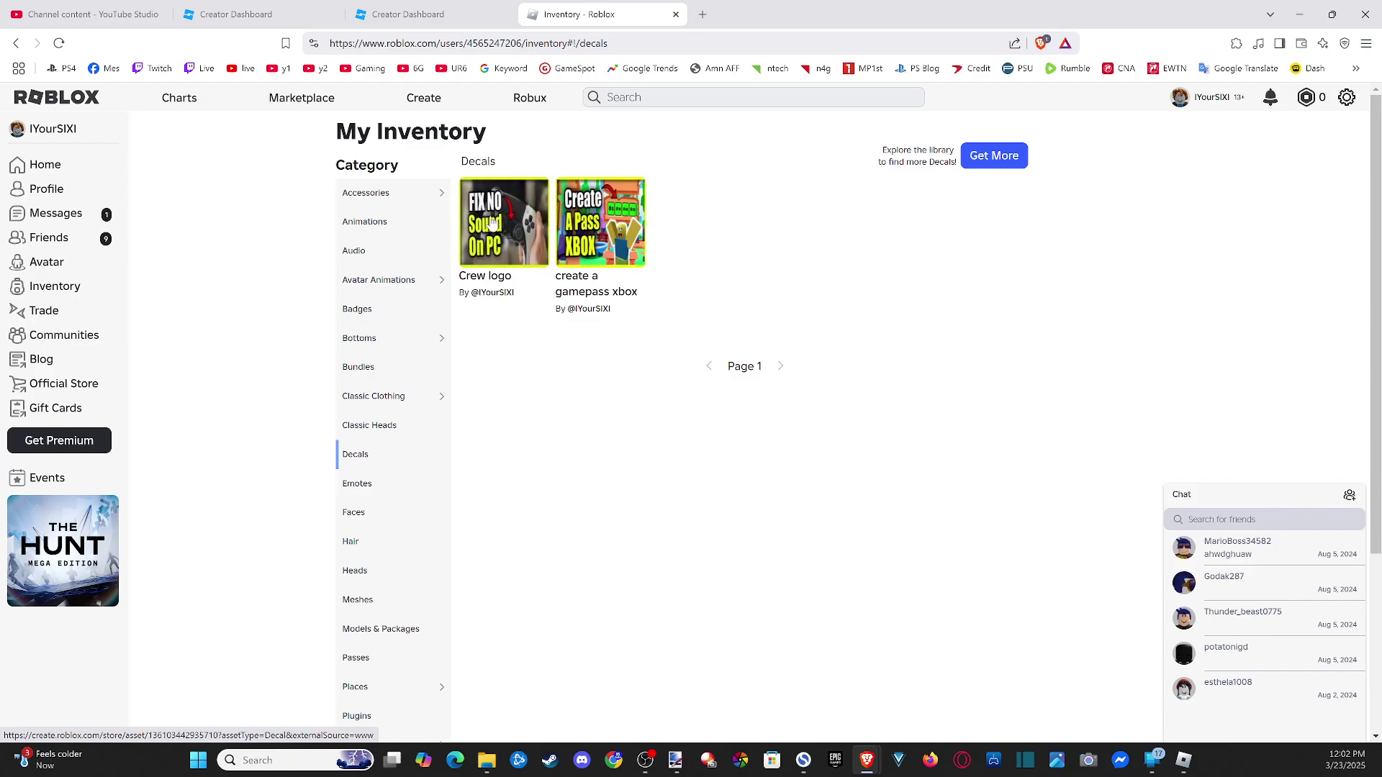
- Copy the web address of the Crew logo decal's asset page
{"action": "left_click", "coordinate": [495, 221]}
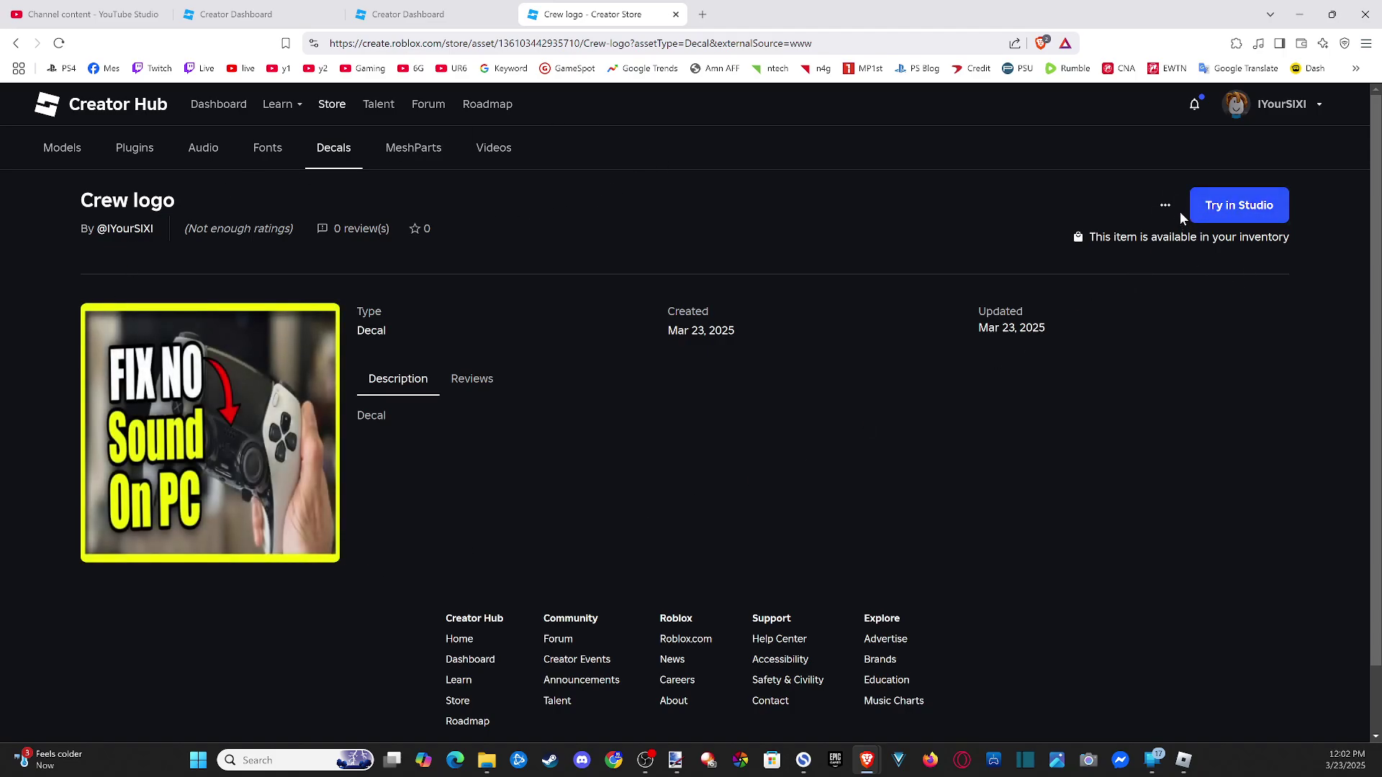
{"action": "left_click", "coordinate": [571, 43]}
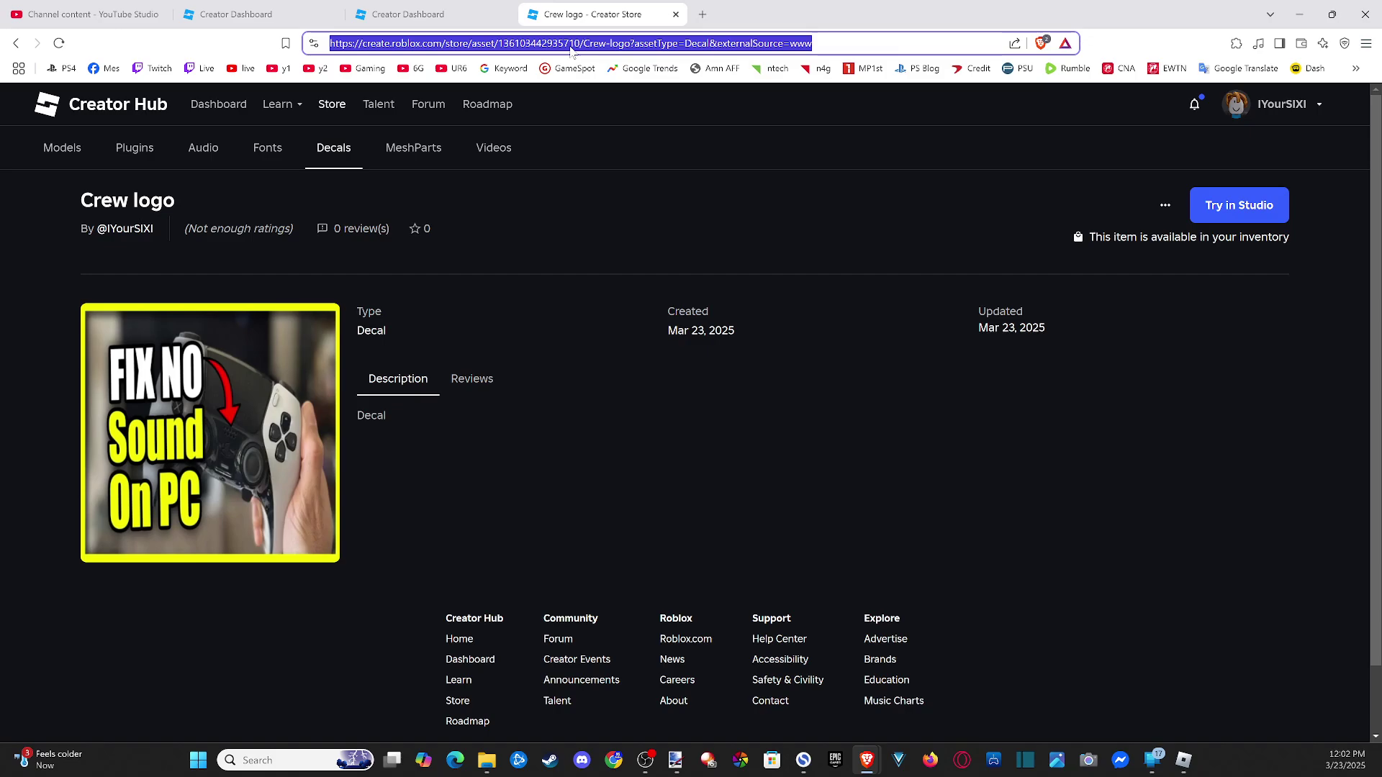
{"action": "right_click", "coordinate": [571, 45]}
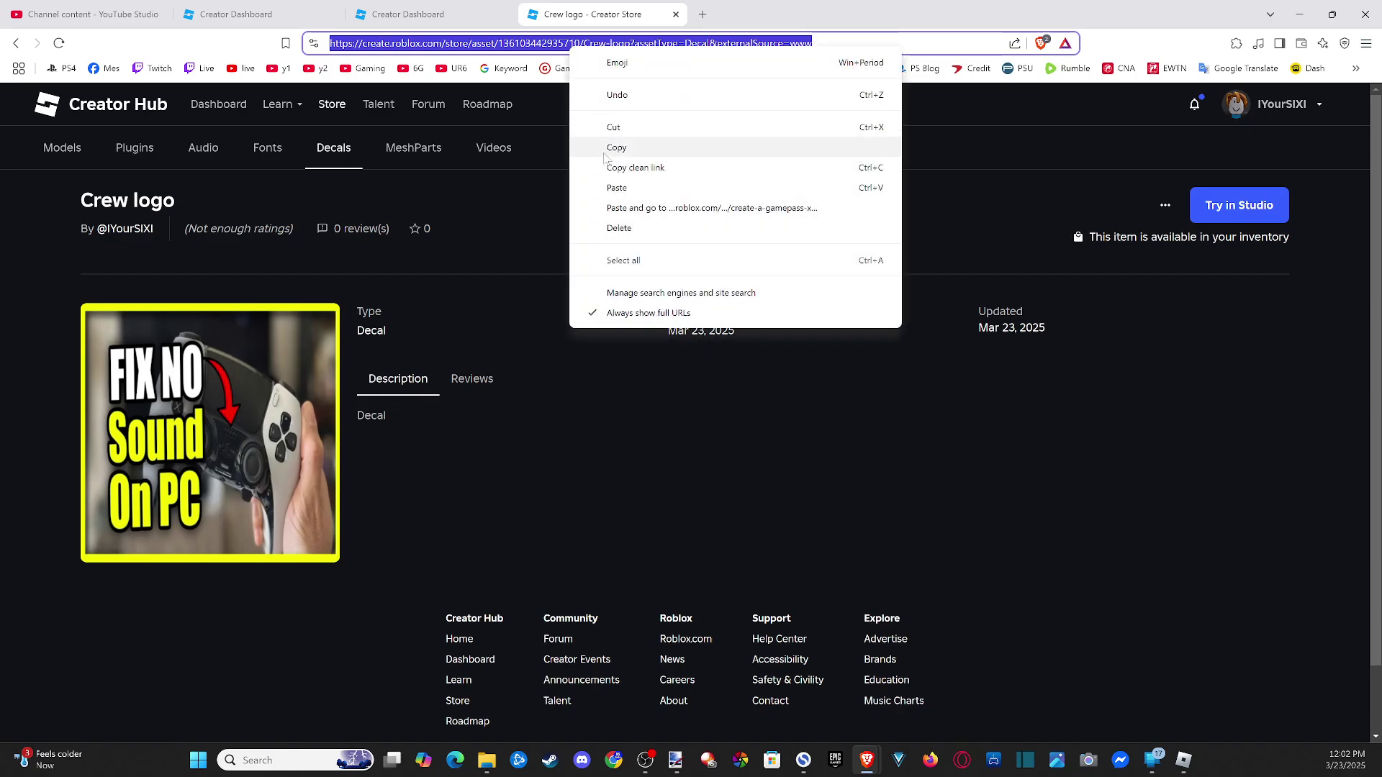
{"action": "left_click", "coordinate": [612, 149]}
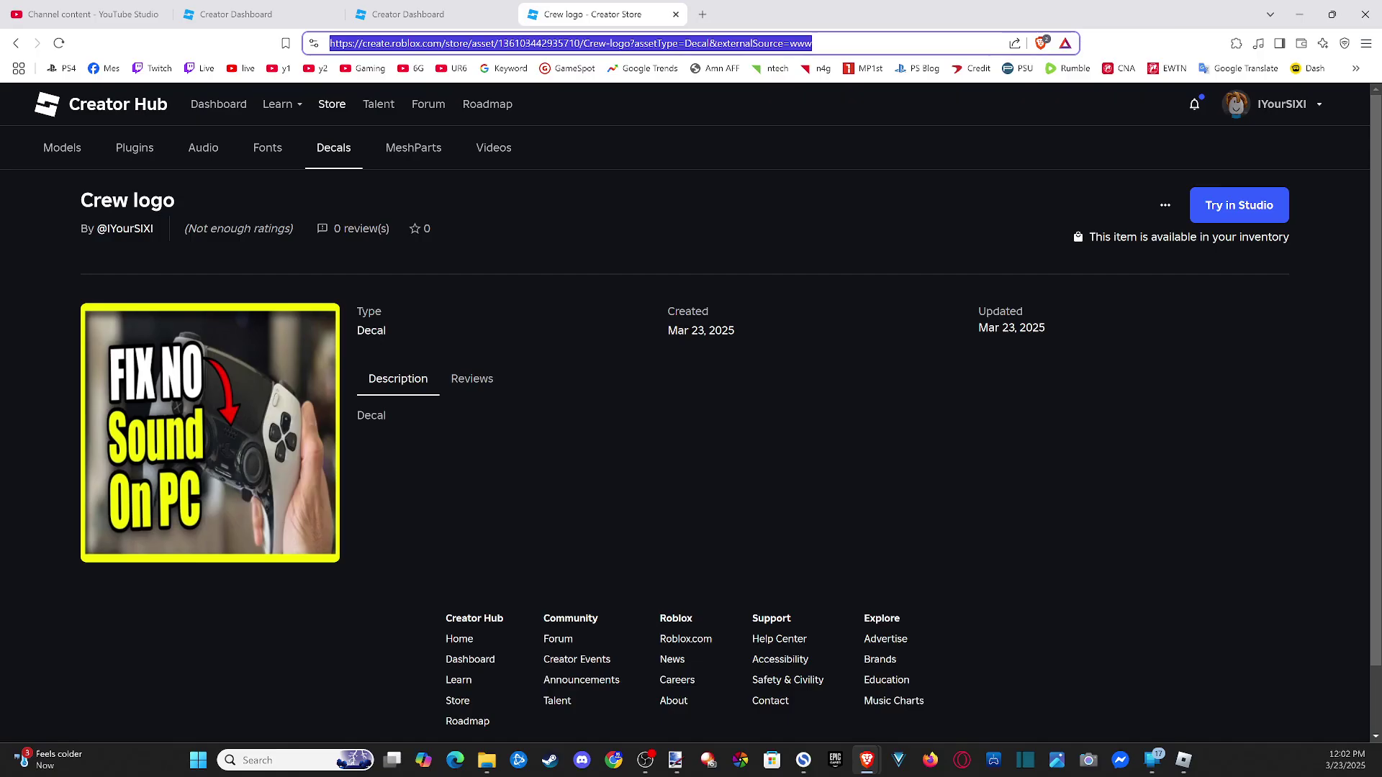
- Switch back to the Blox Fruits game and walk the character toward the street
{"action": "key", "text": "alt+Tab"}
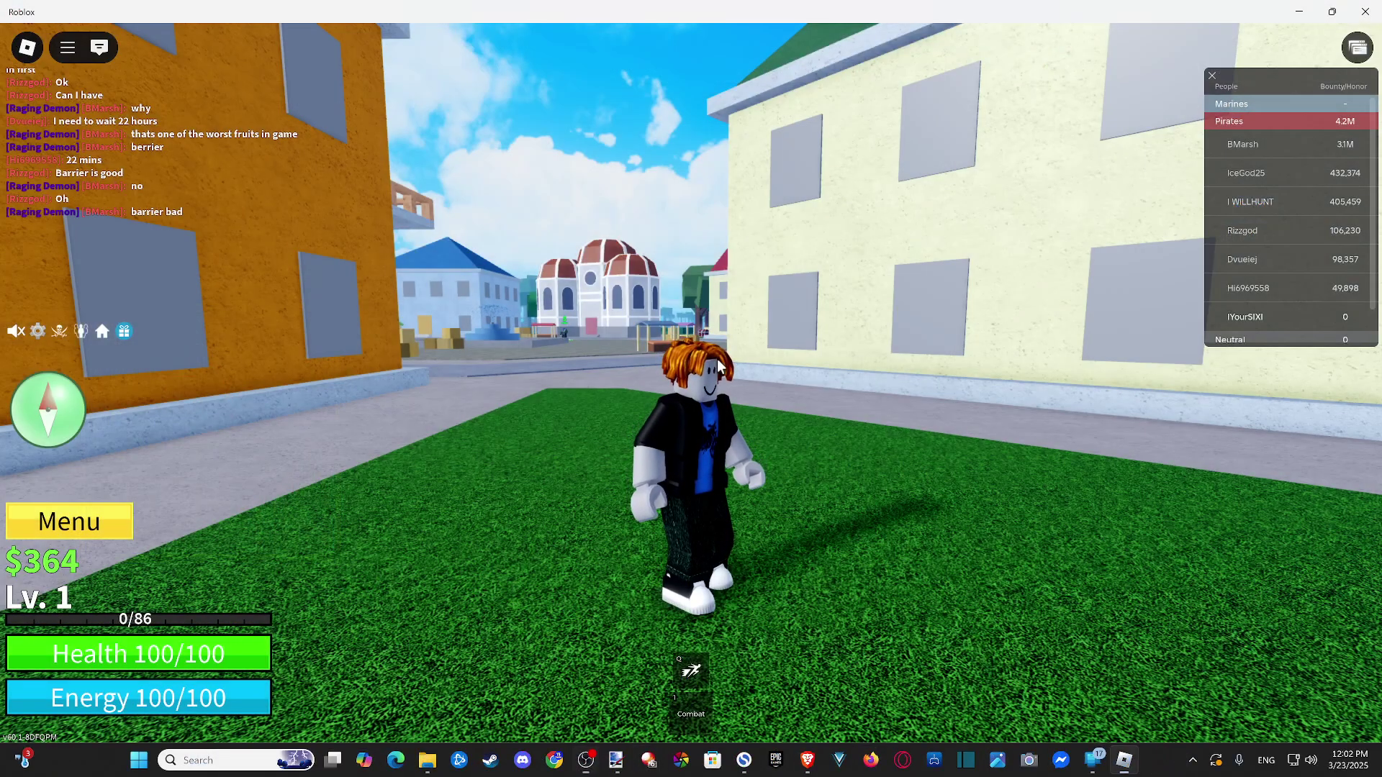
{"action": "key", "text": "w"}
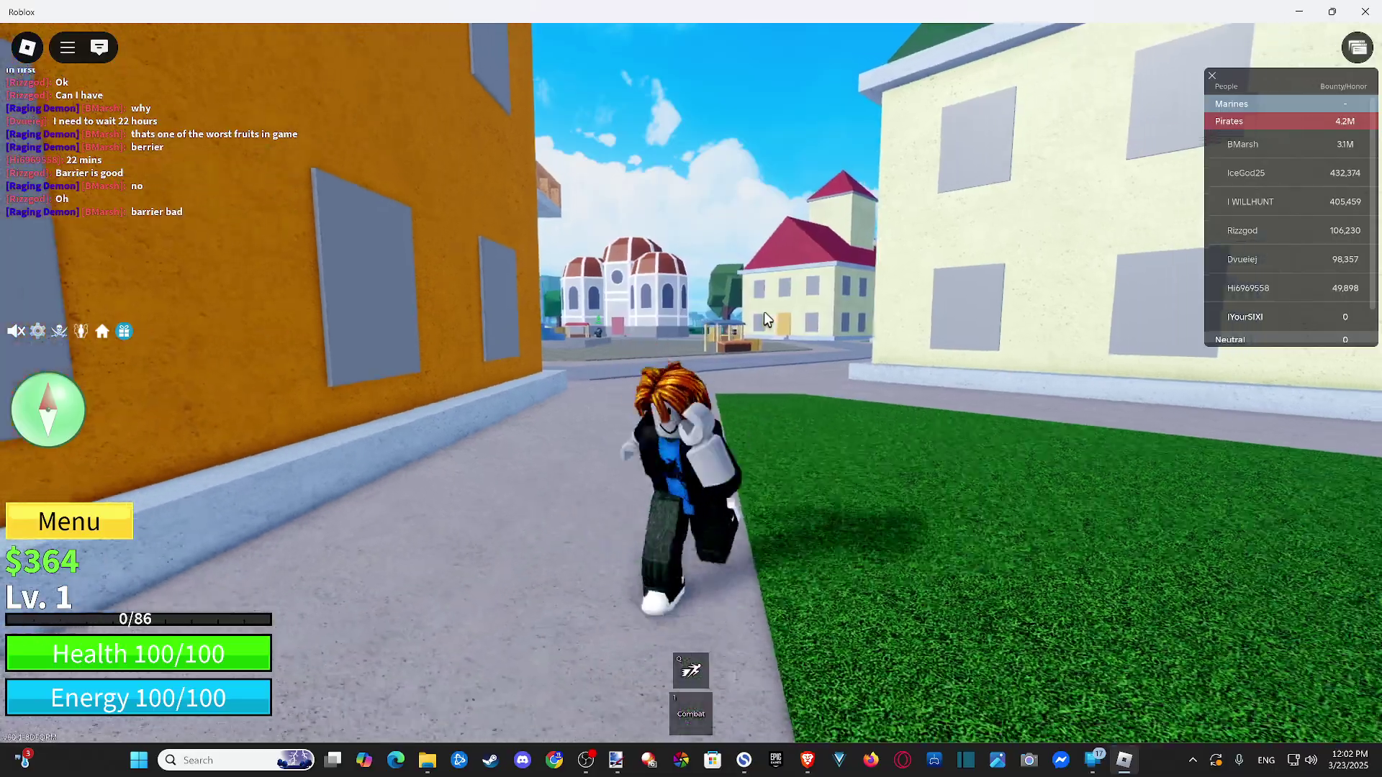
{"action": "key", "text": "w"}
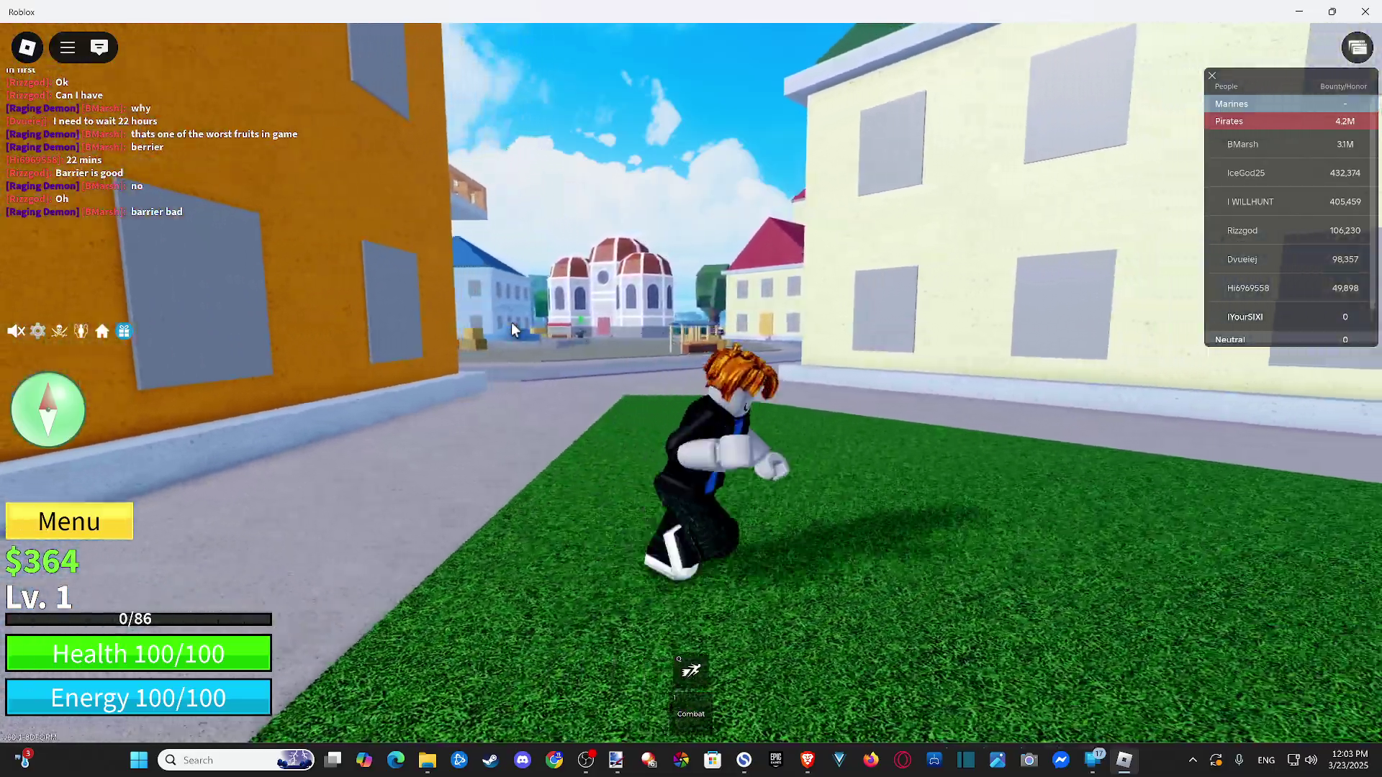
{"action": "key", "text": "w"}
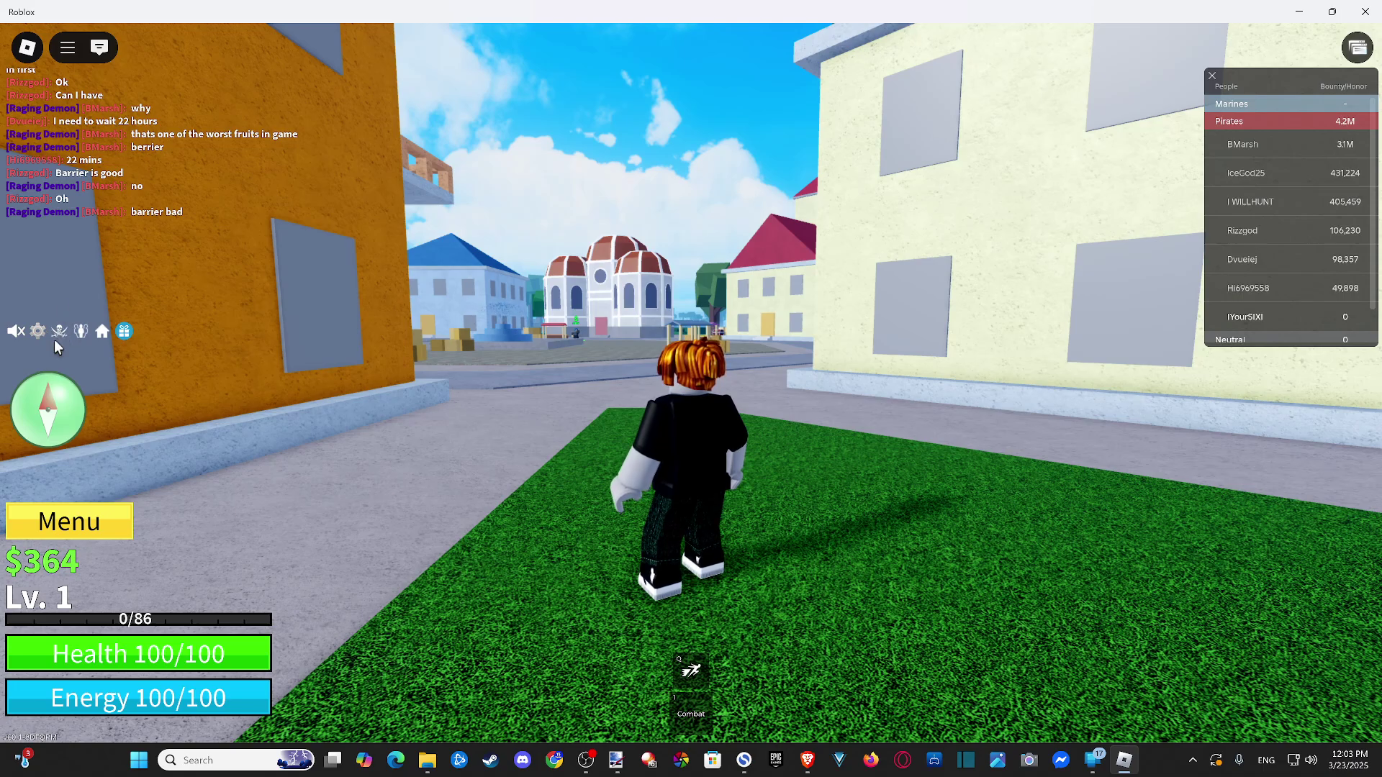
- Reopen Create Crew and replace the Logo Link with the copied Crew logo decal URL
{"action": "left_click", "coordinate": [59, 332]}
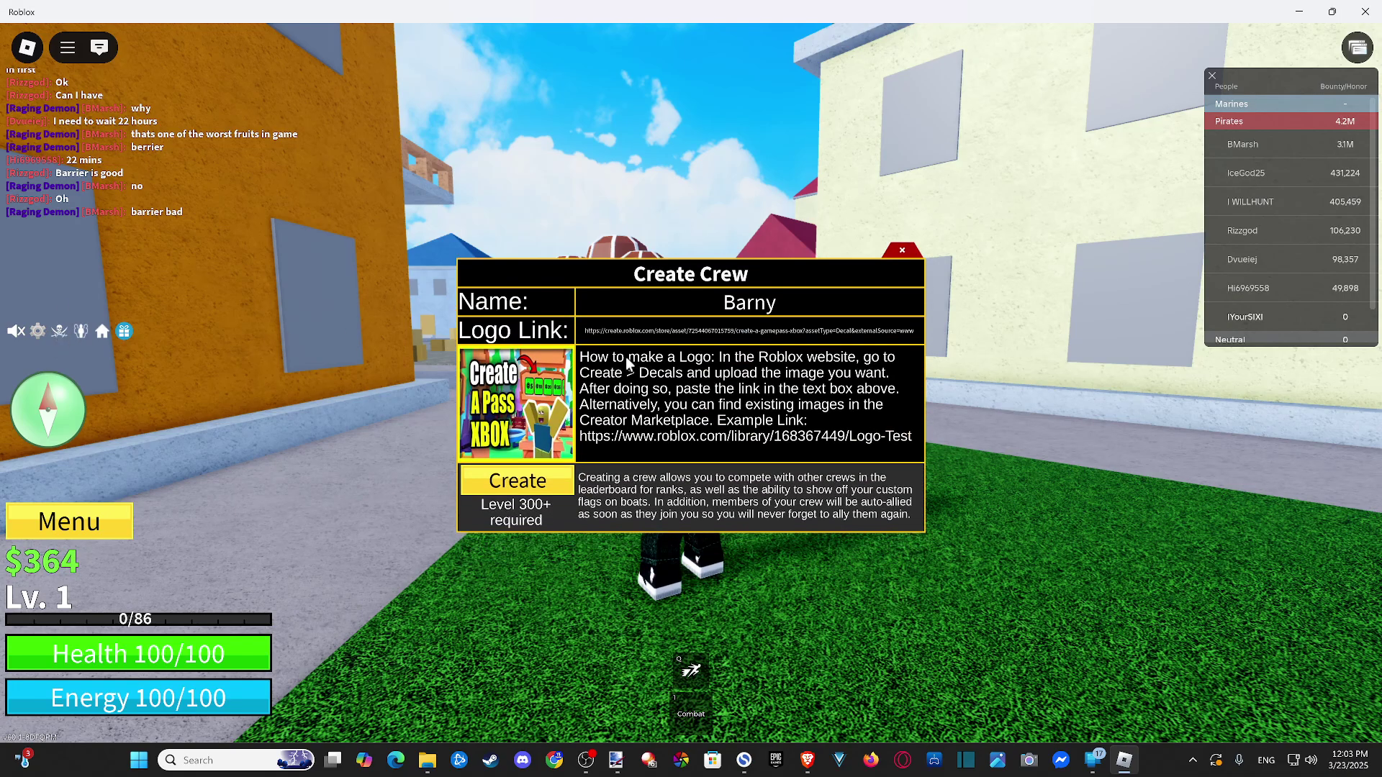
{"action": "left_click", "coordinate": [787, 332]}
{"action": "left_click", "coordinate": [721, 401]}
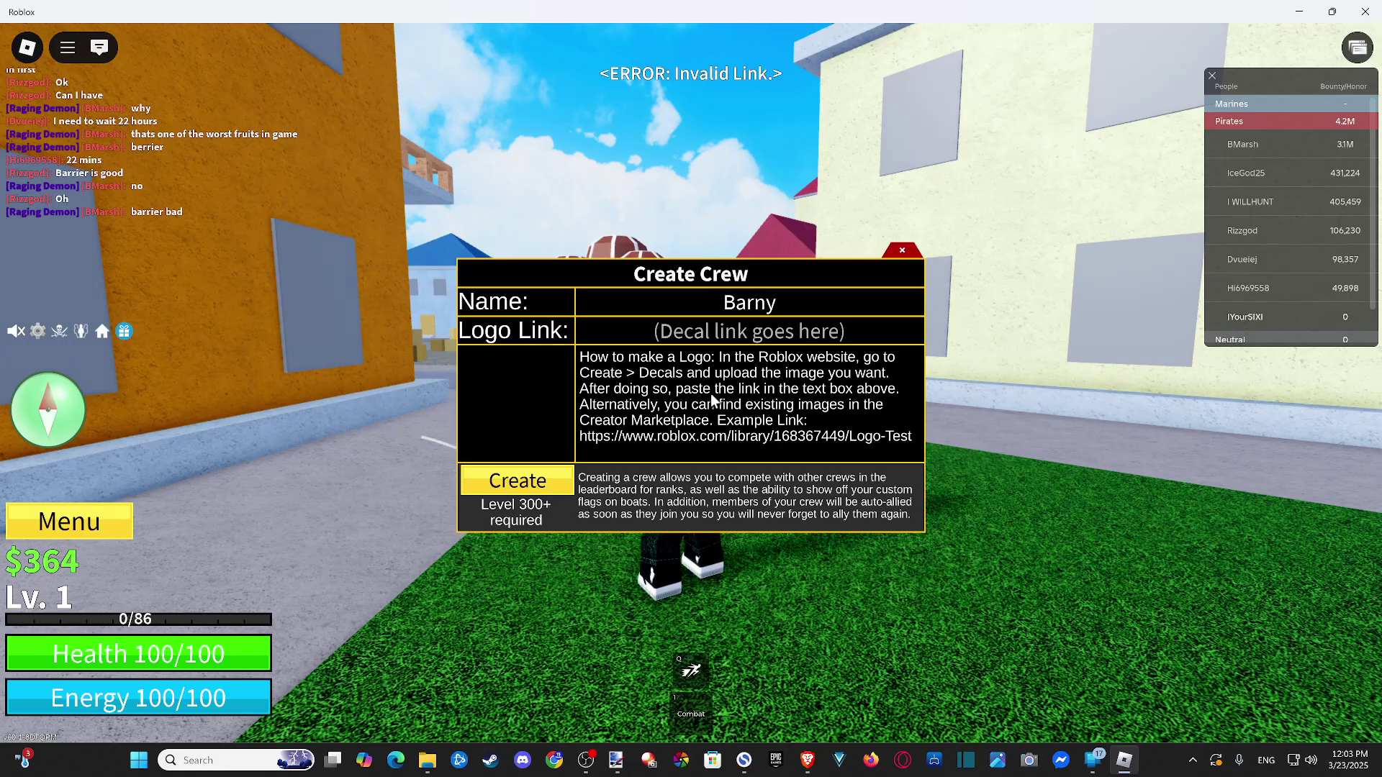
{"action": "key", "text": "ctrl+v"}
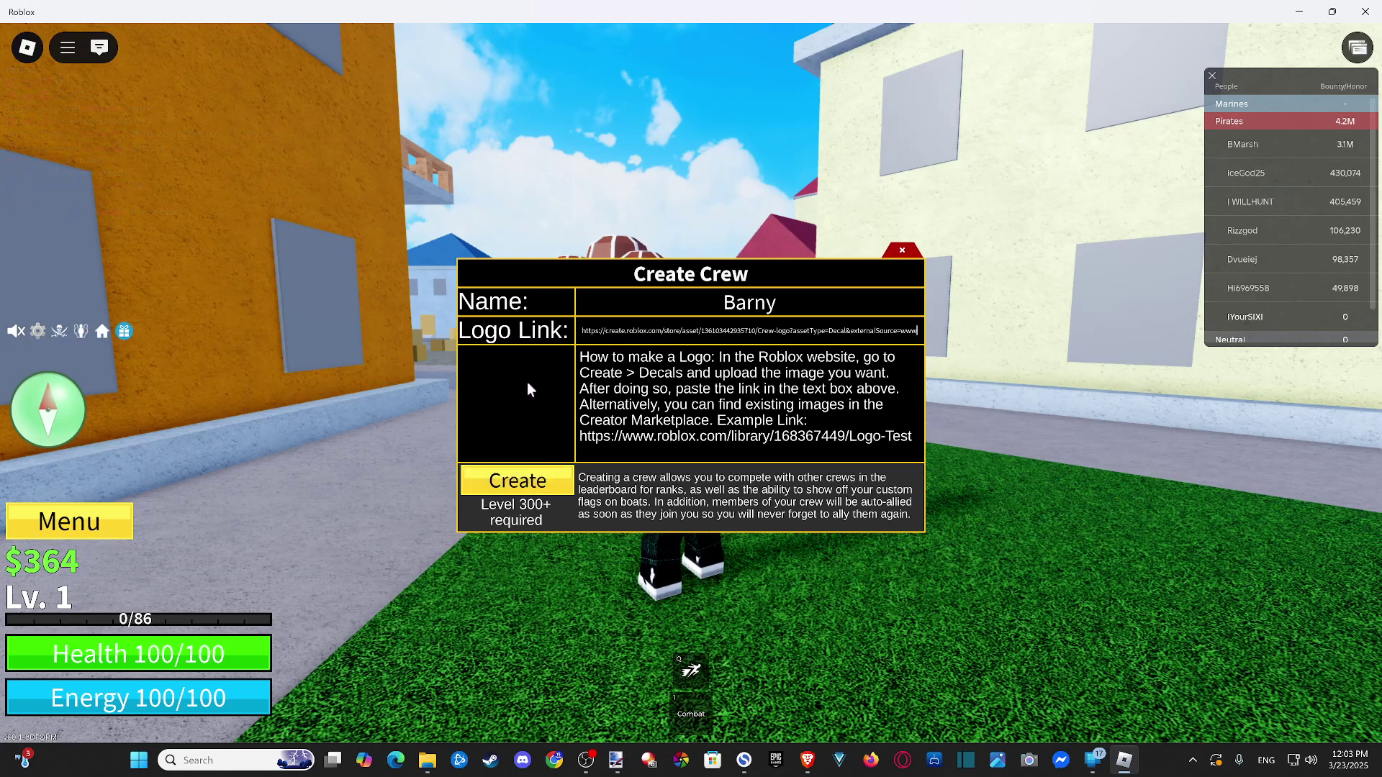
- Attempt to create the crew twice (refused for level 300), then dismiss the dialog
{"action": "left_click", "coordinate": [516, 481]}
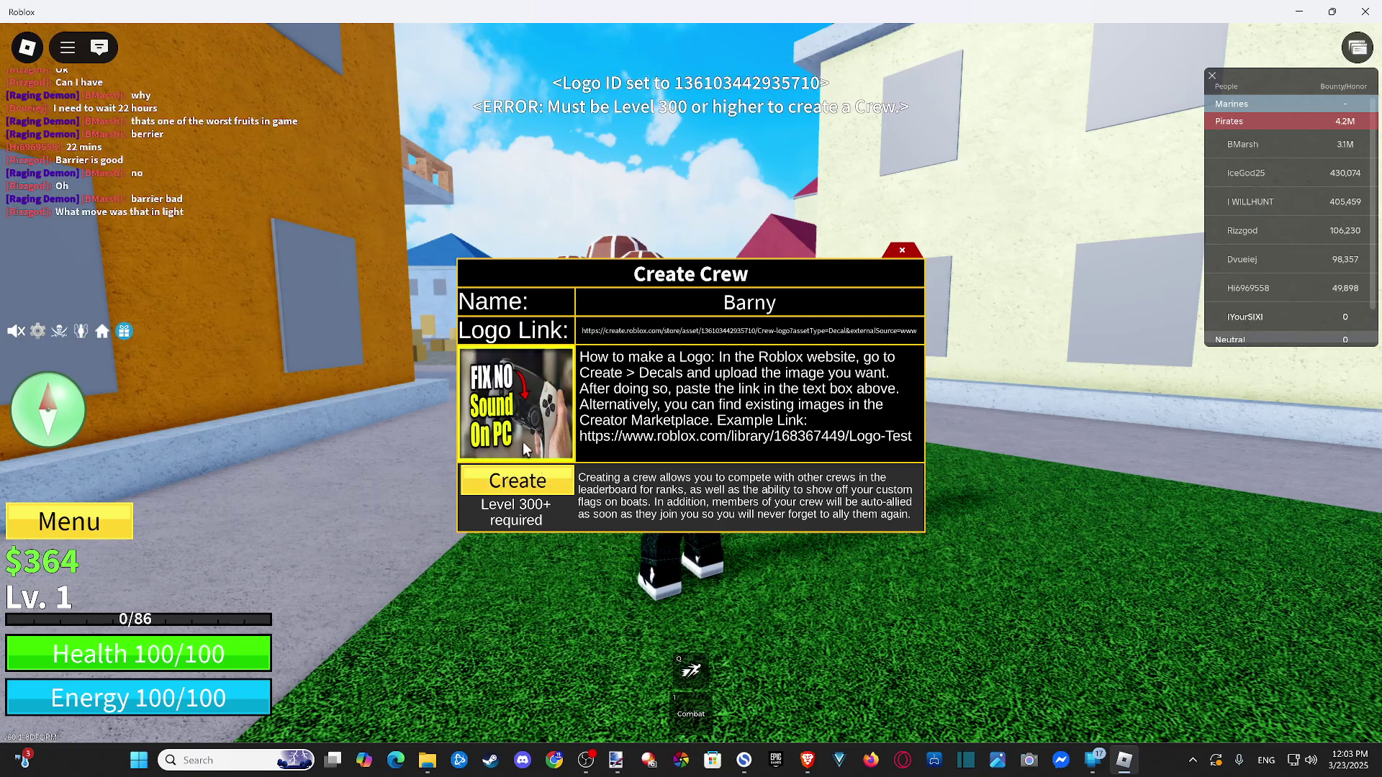
{"action": "left_click", "coordinate": [517, 483]}
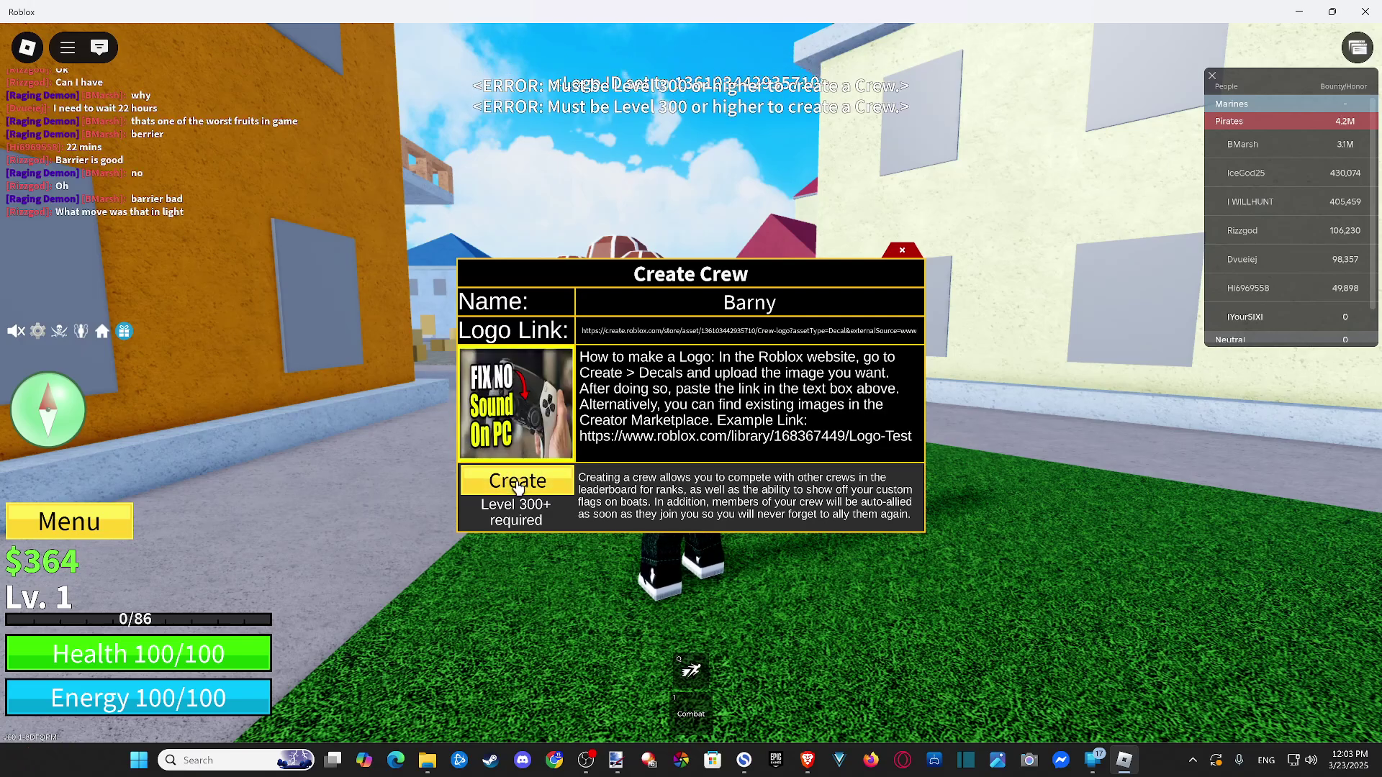
{"action": "left_click", "coordinate": [903, 251]}
{"action": "left_click_drag", "start_coordinate": [896, 273], "coordinate": [938, 283]}
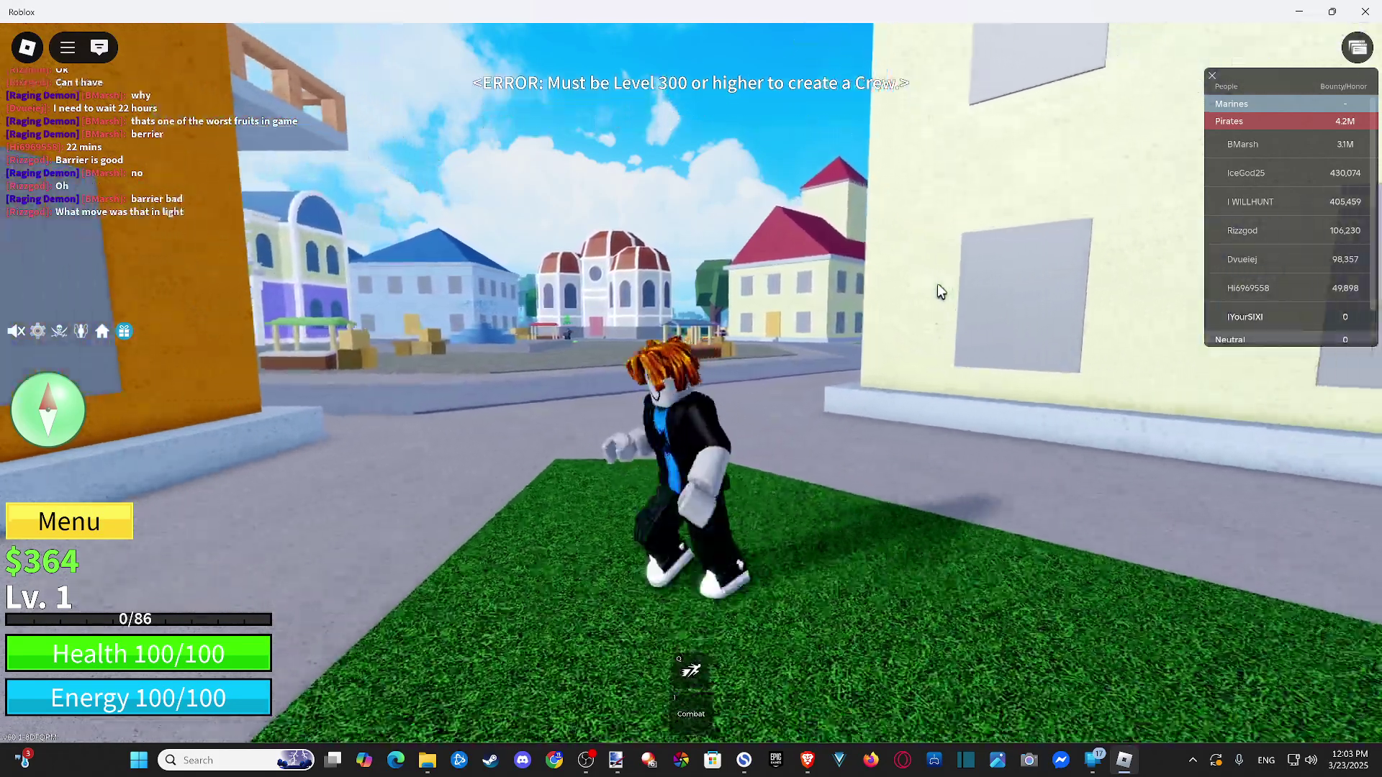
{"action": "key", "text": "w"}
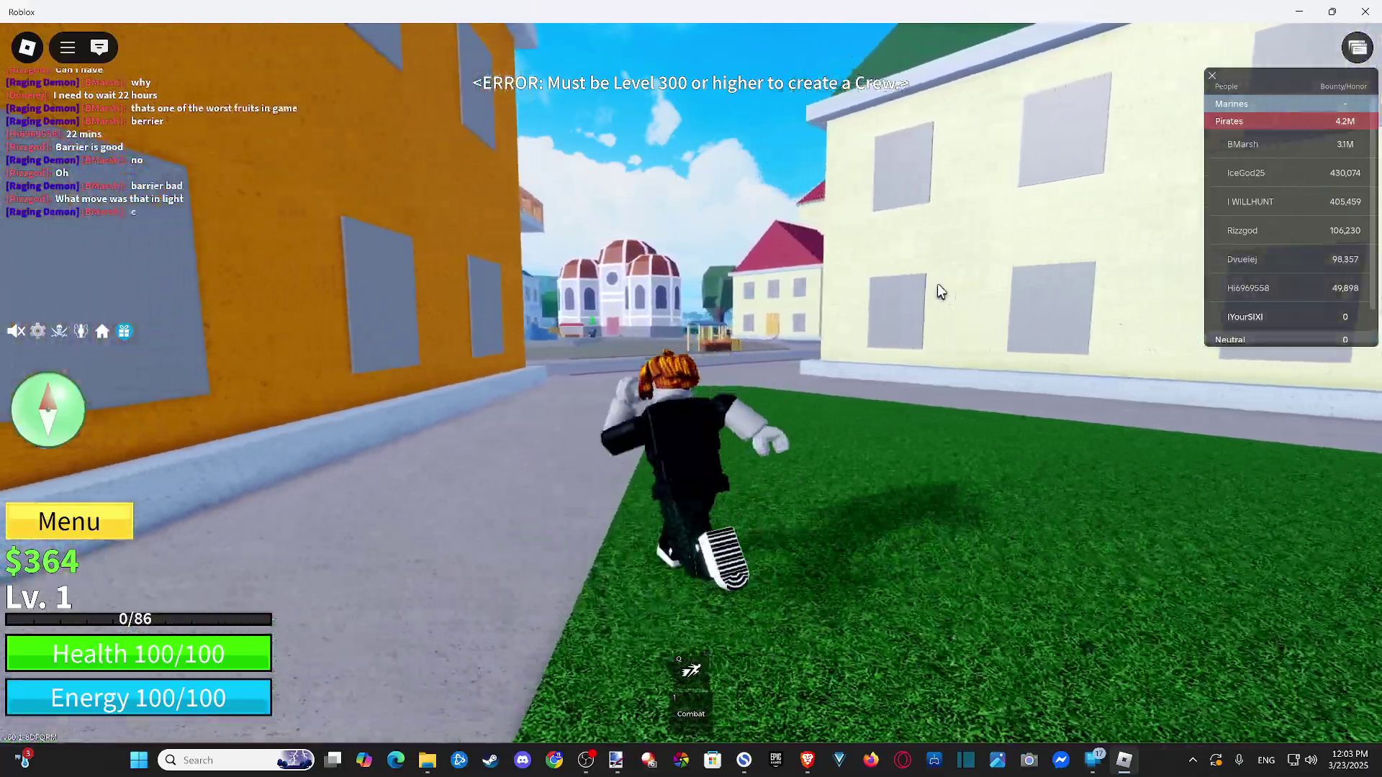
{"action": "key", "text": "w"}
{"action": "key", "text": "s"}
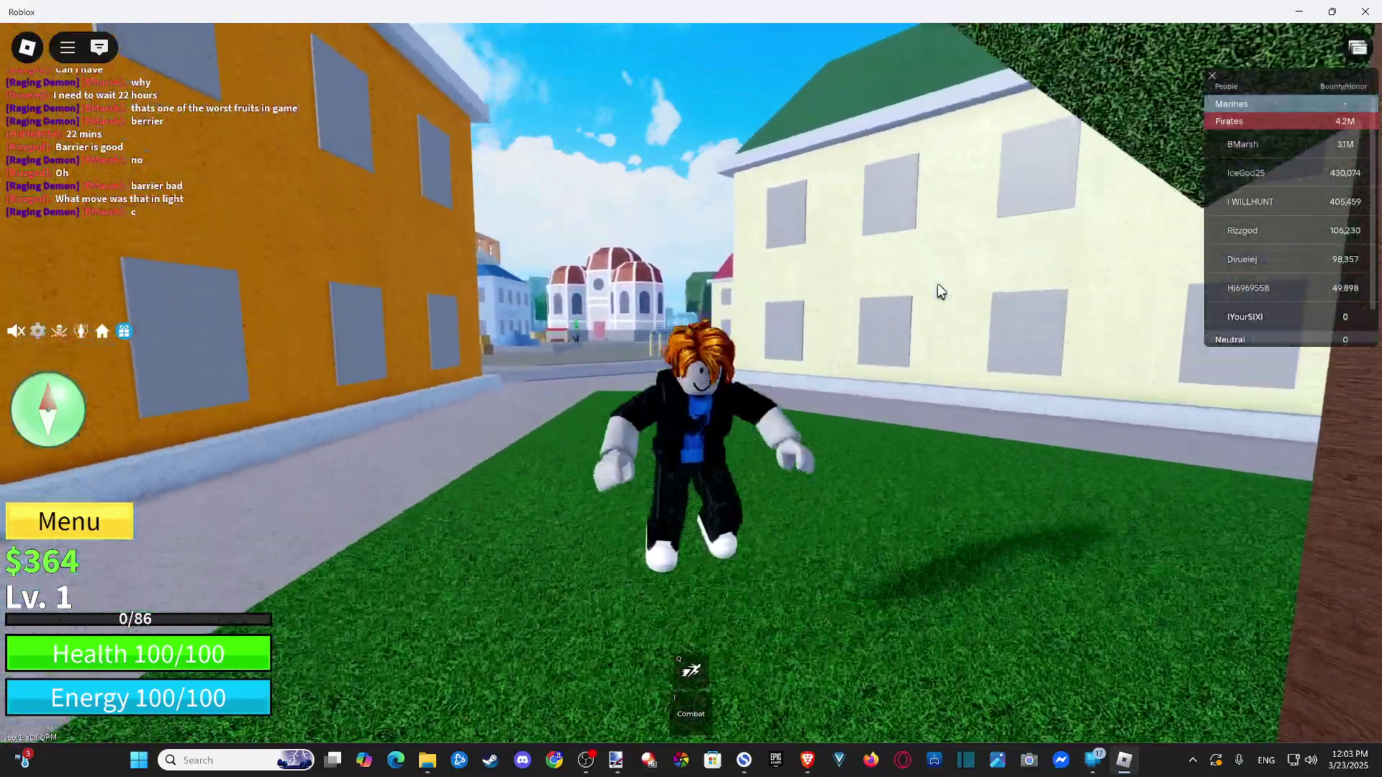
{"action": "key", "text": "w"}
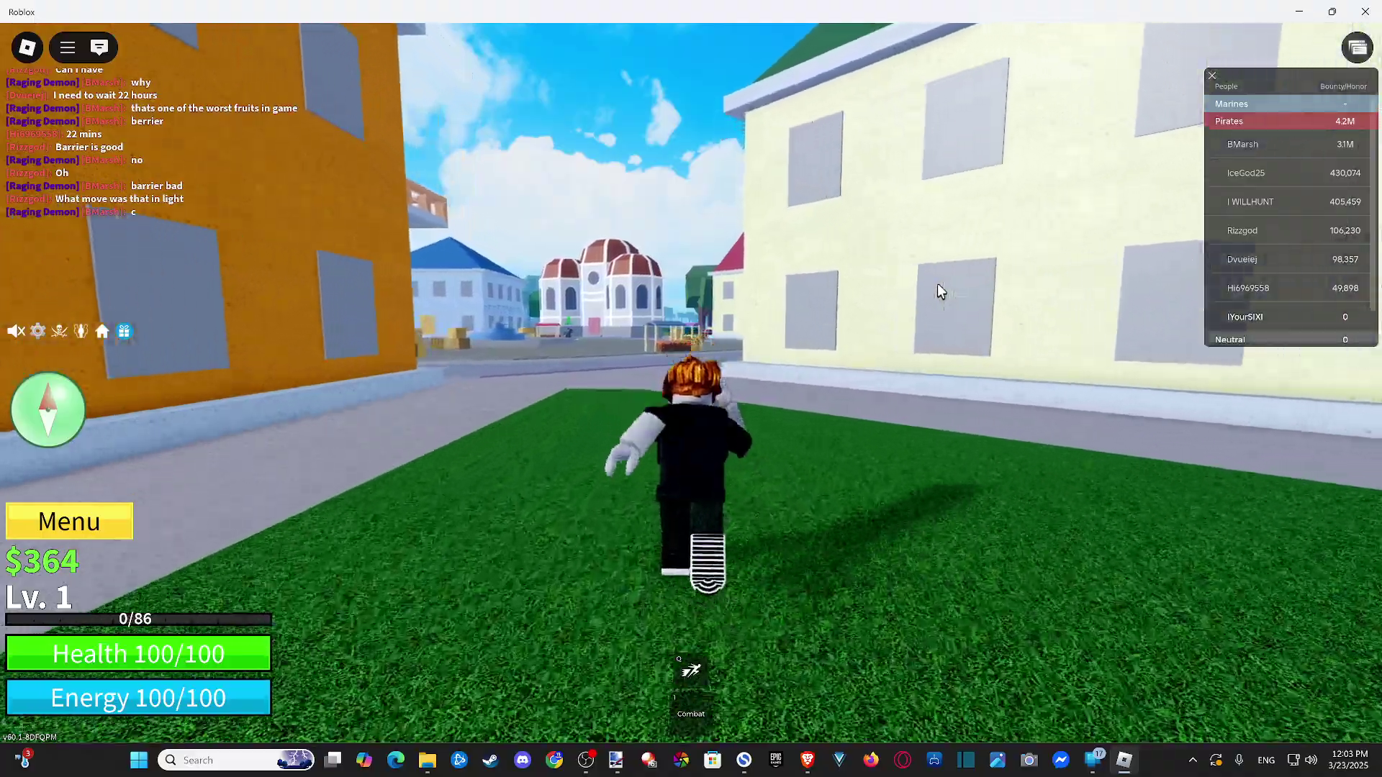
{"action": "key", "text": "w"}
{"action": "key", "text": "space"}
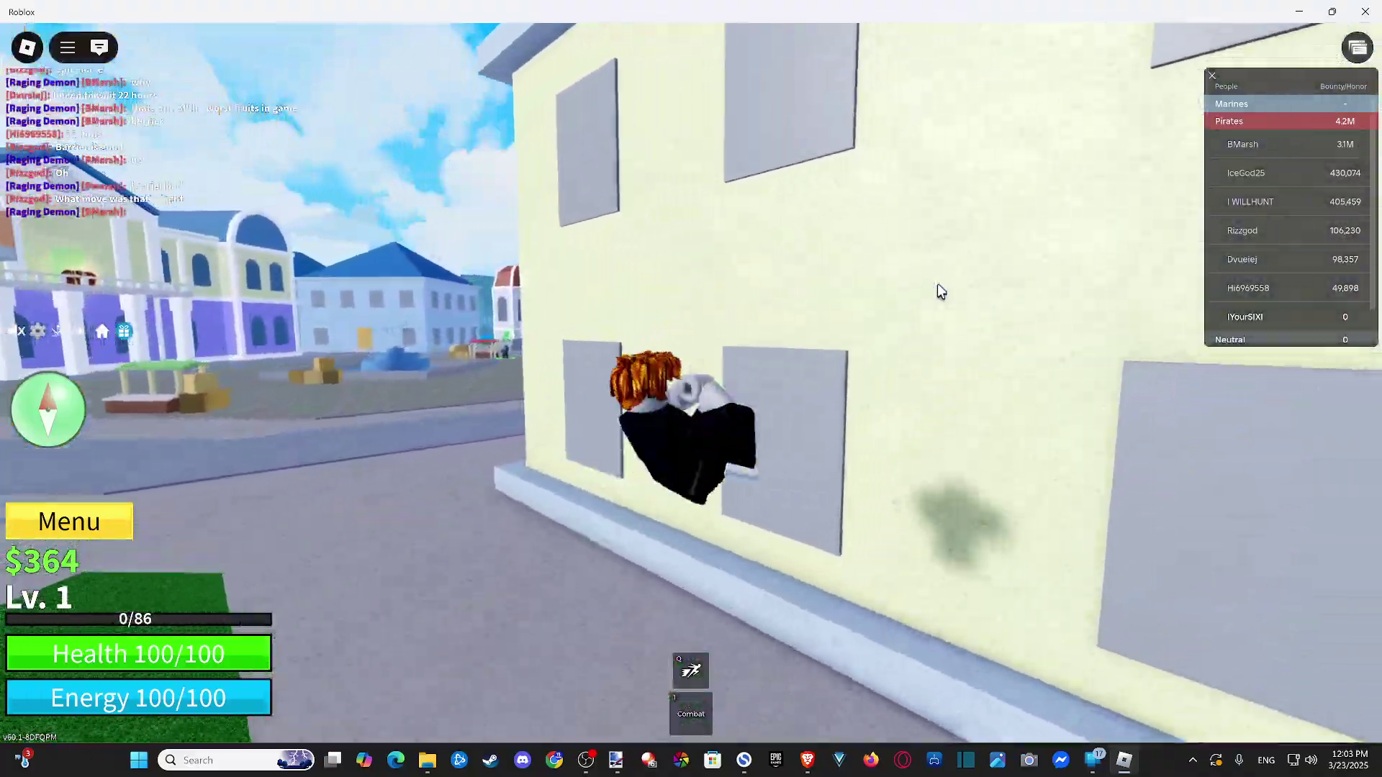
{"action": "key", "text": "w"}
{"action": "key", "text": "space"}
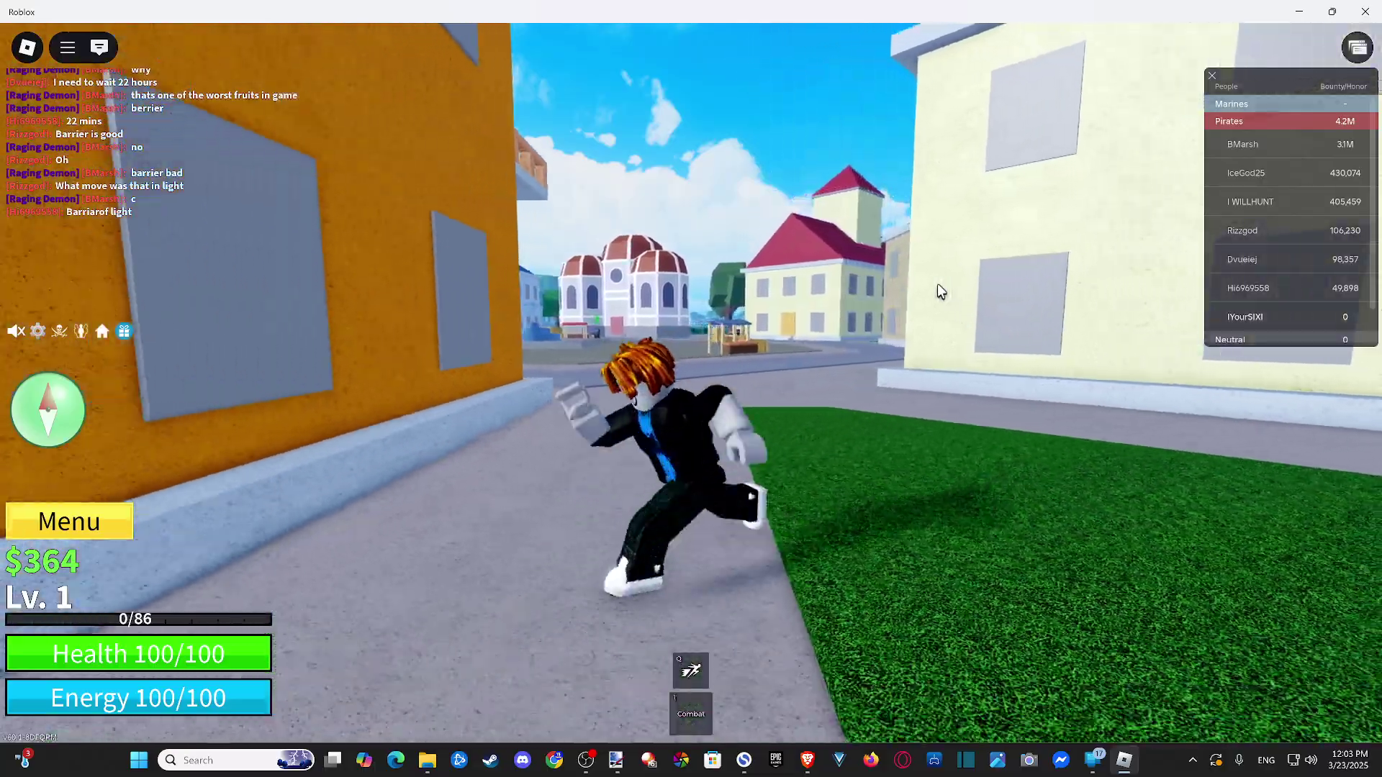